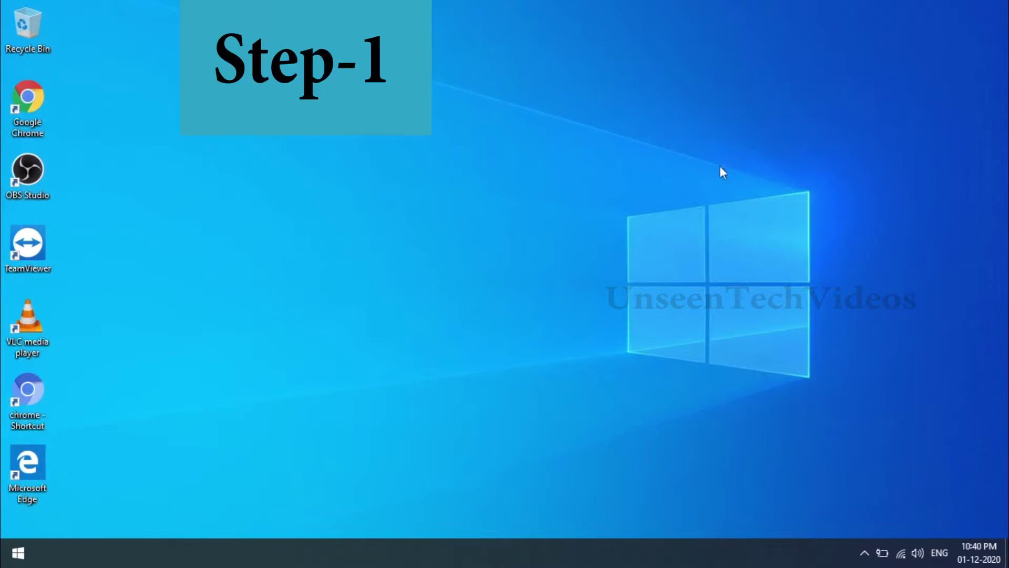
# Open Google Chrome and search Google for "windows 10"
pyautogui.doubleClick(33, 100)
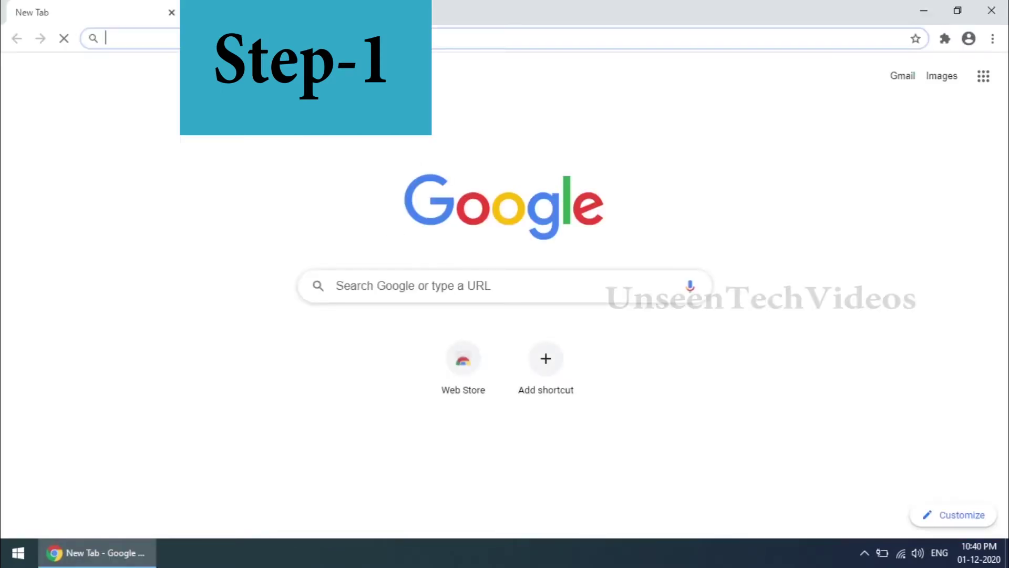
pyautogui.click(451, 274)
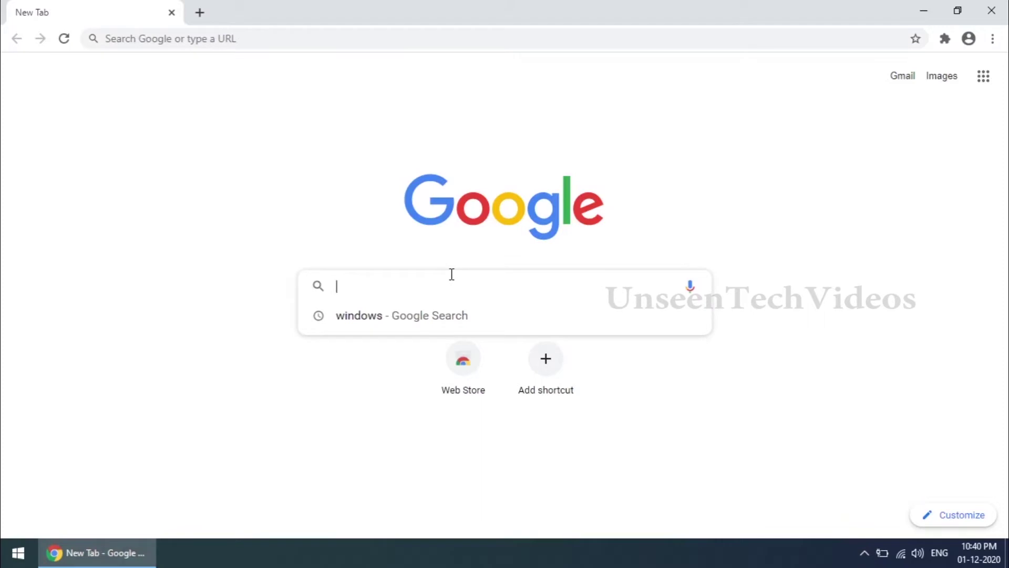
pyautogui.write('windows 10')
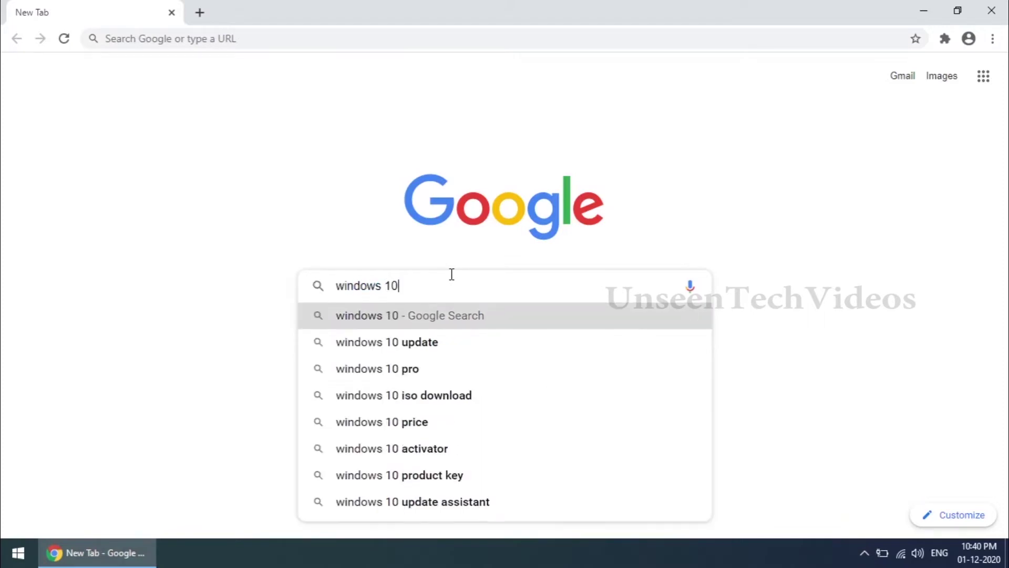
pyautogui.press('Return')
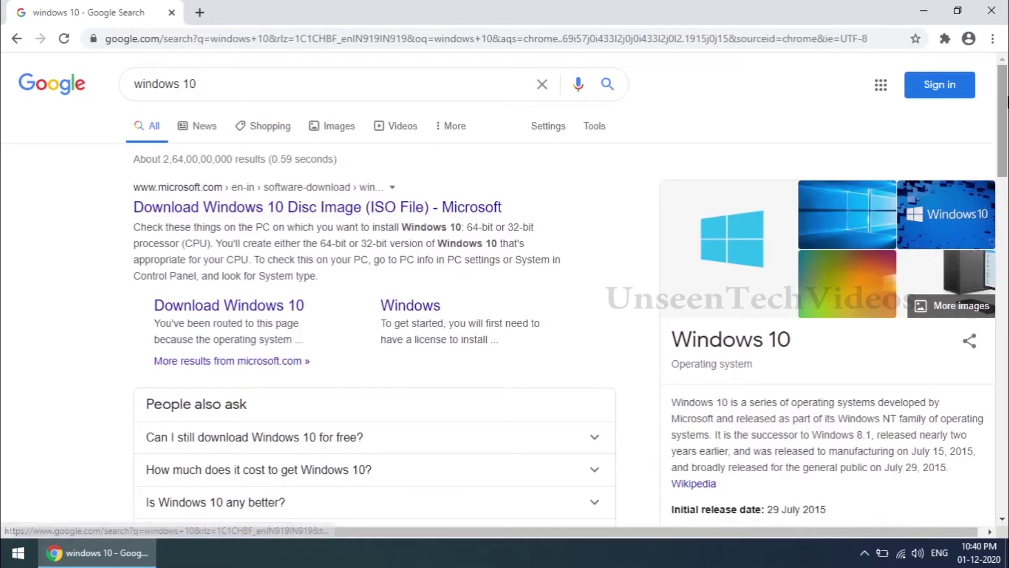
# Open the developer tools on the results page, turn on mobile device emulation, and set its zoom to 150%
pyautogui.click(992, 39)
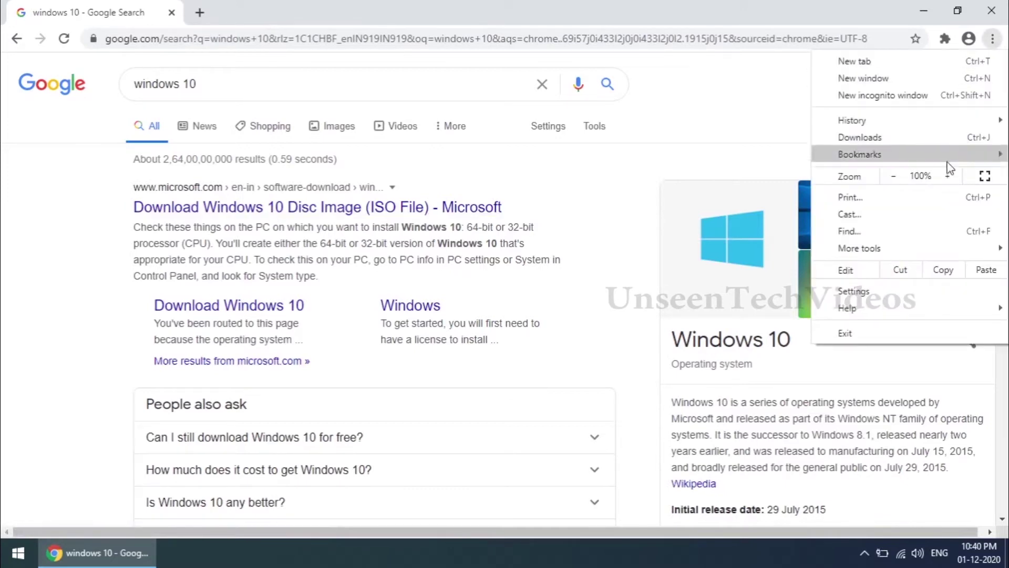
pyautogui.moveTo(901, 249)
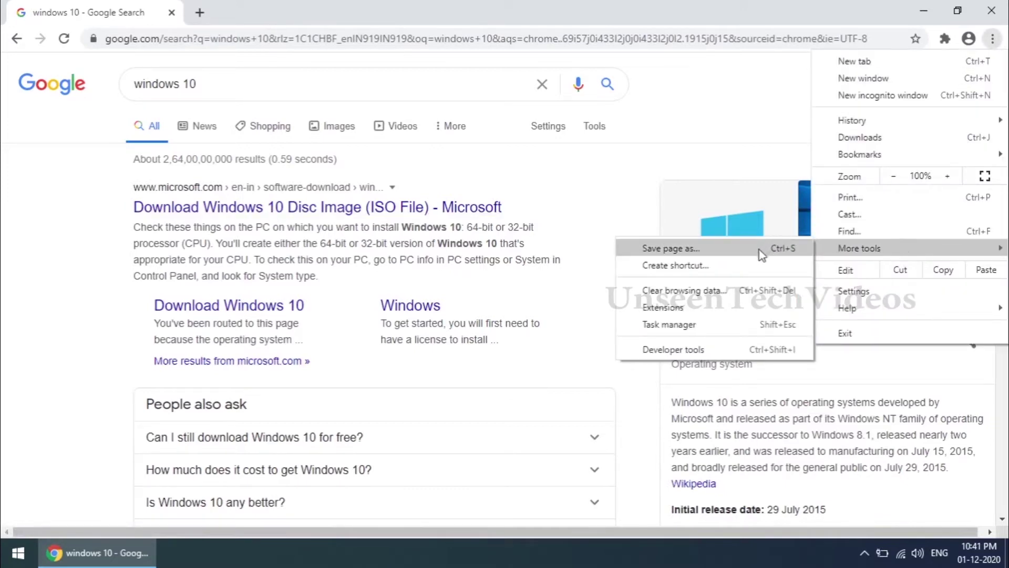
pyautogui.click(701, 350)
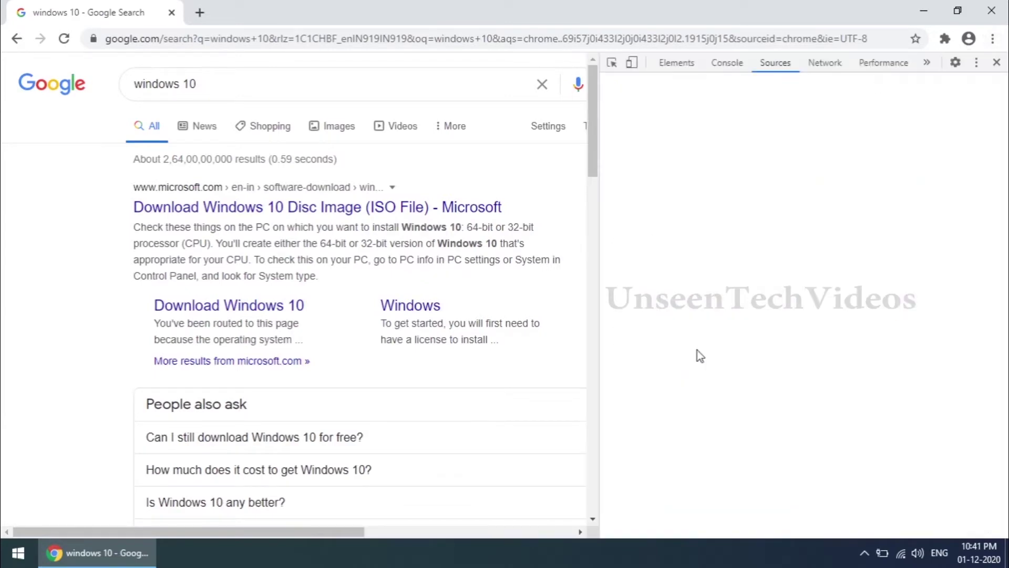
pyautogui.click(637, 64)
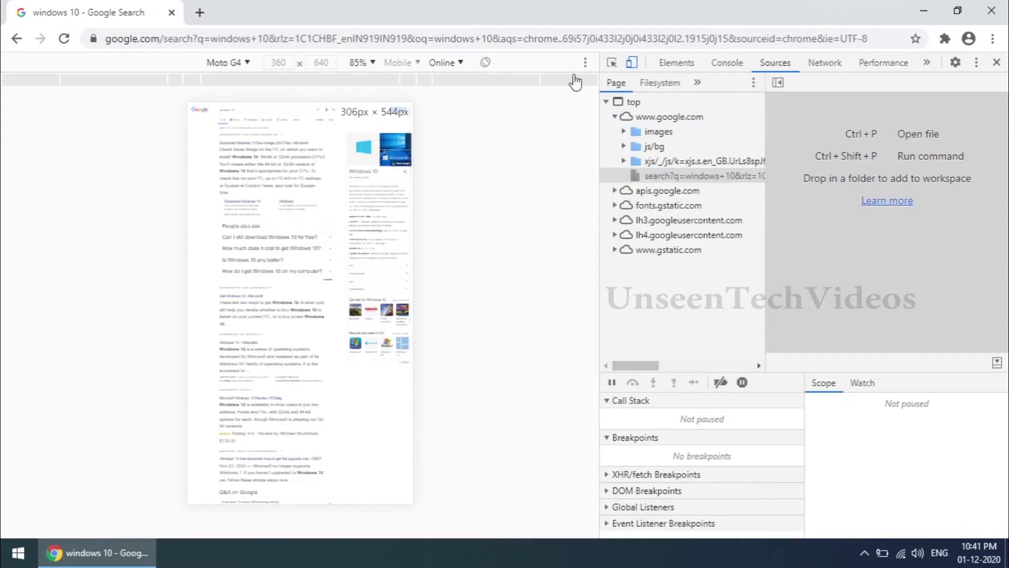
pyautogui.click(362, 64)
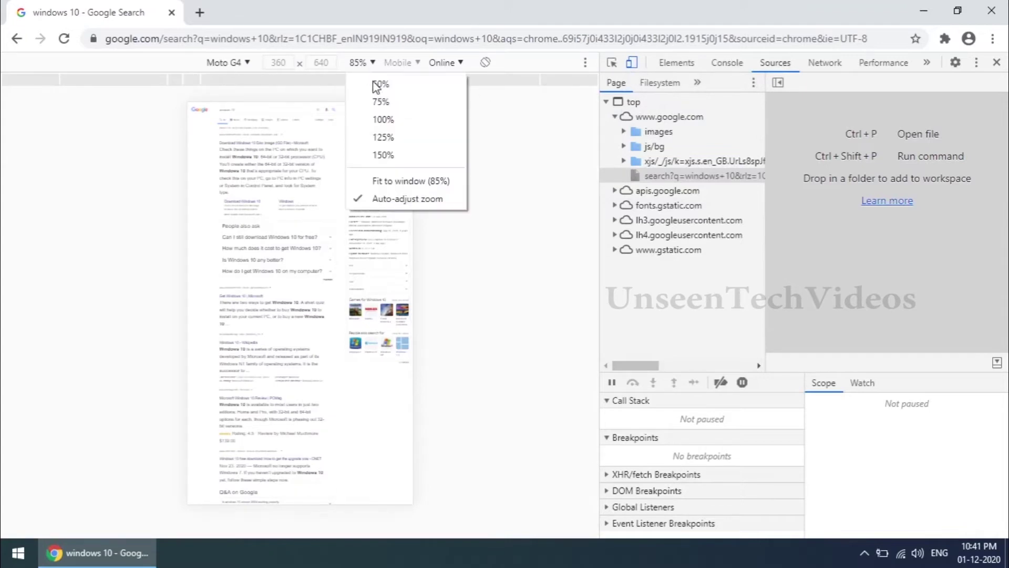
pyautogui.click(397, 156)
# Open Microsoft's Windows 10 Disc Image (ISO File) download page and confirm Windows 10 as the edition
pyautogui.click(264, 175)
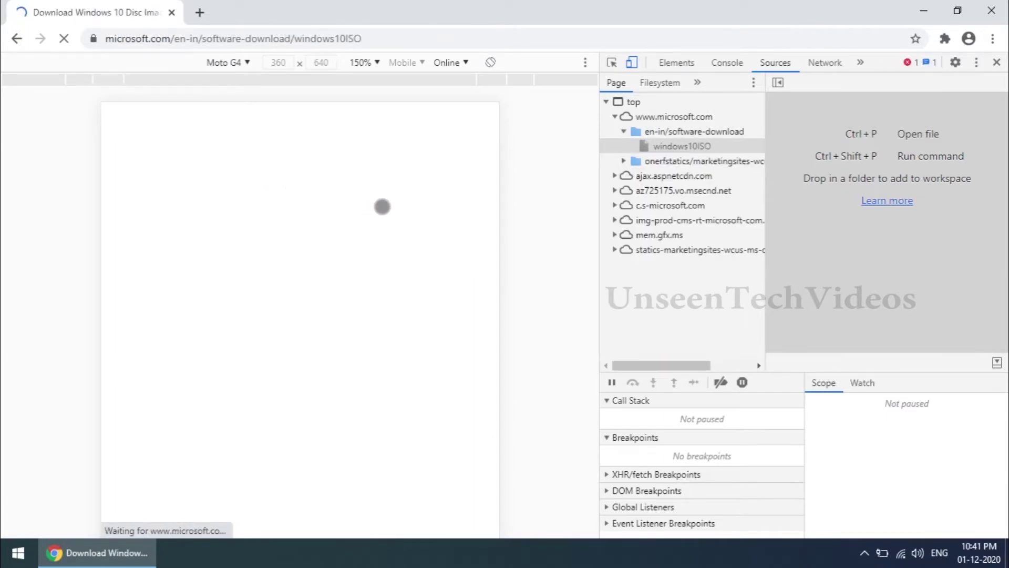
pyautogui.scroll(-2, 349, 250)
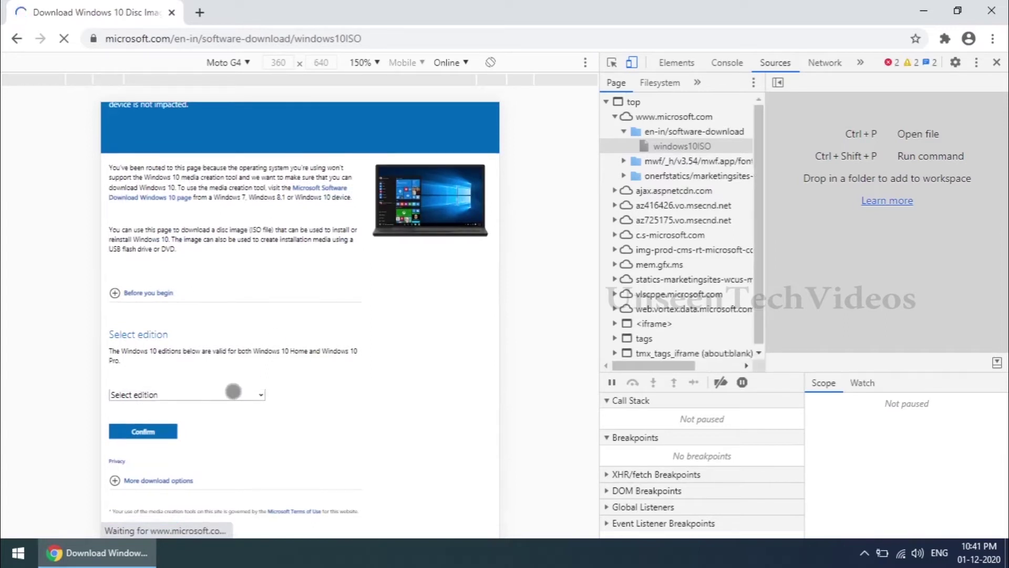
pyautogui.click(234, 391)
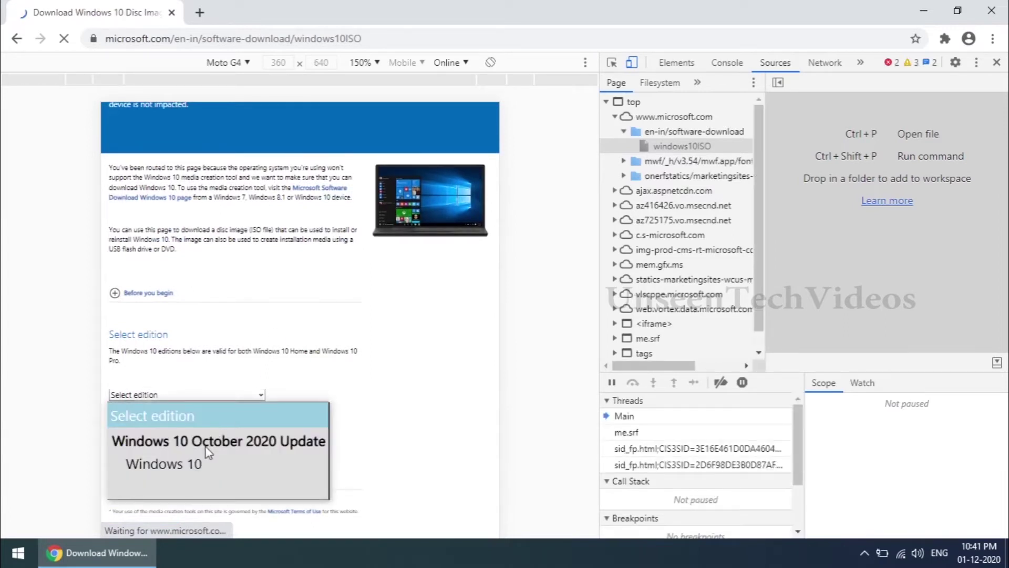
pyautogui.click(179, 464)
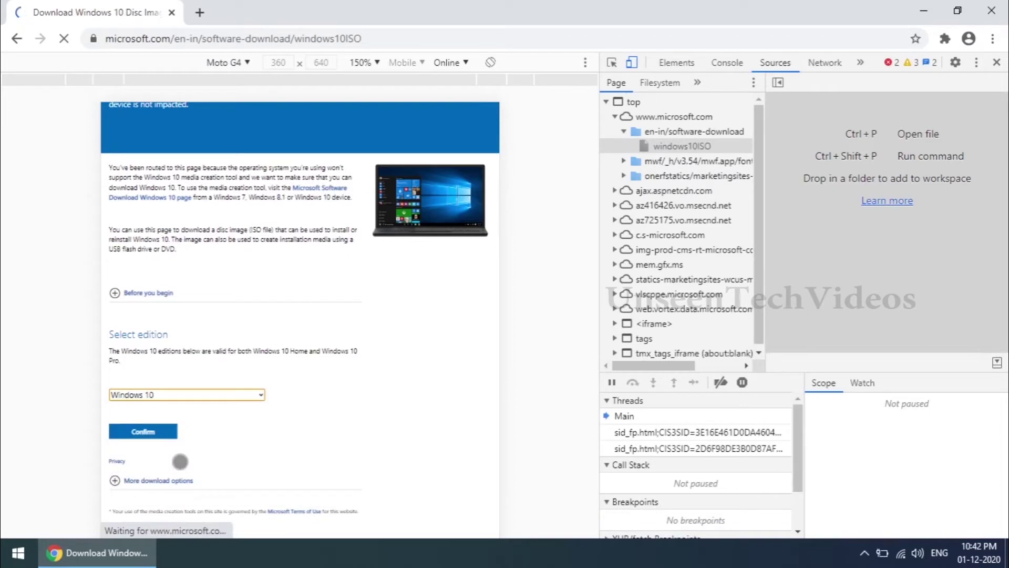
pyautogui.click(156, 430)
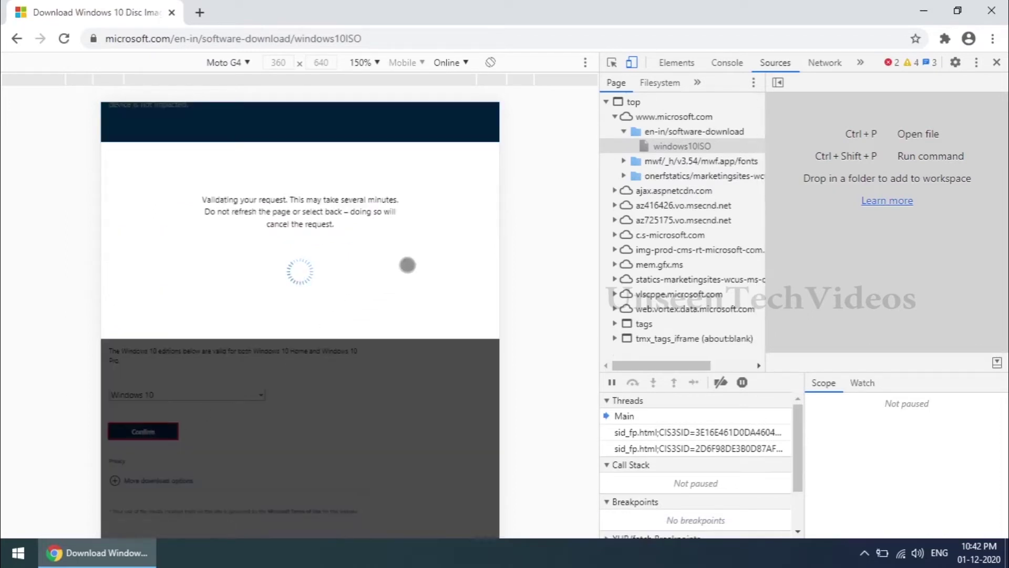
# Confirm English as the product language and start the 64-bit Windows 10 download
pyautogui.scroll(-1, 318, 360)
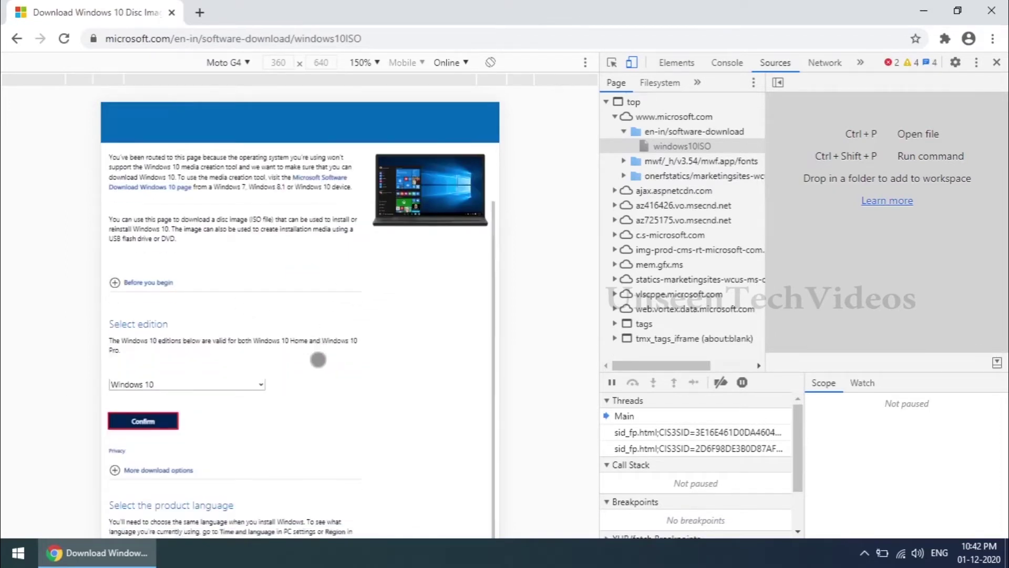
pyautogui.scroll(-2, 318, 359)
pyautogui.click(183, 456)
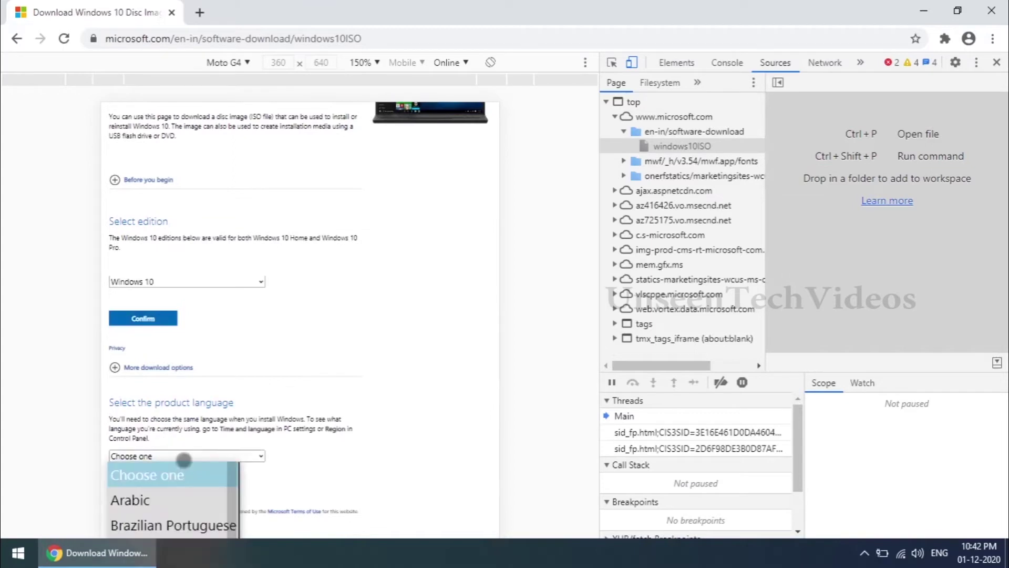
pyautogui.click(183, 460)
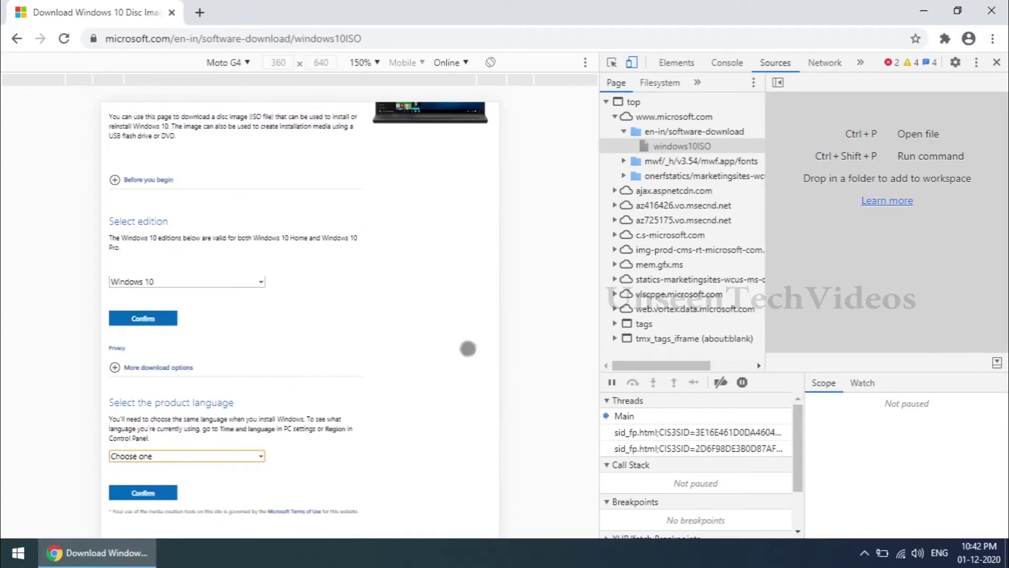
pyautogui.click(230, 453)
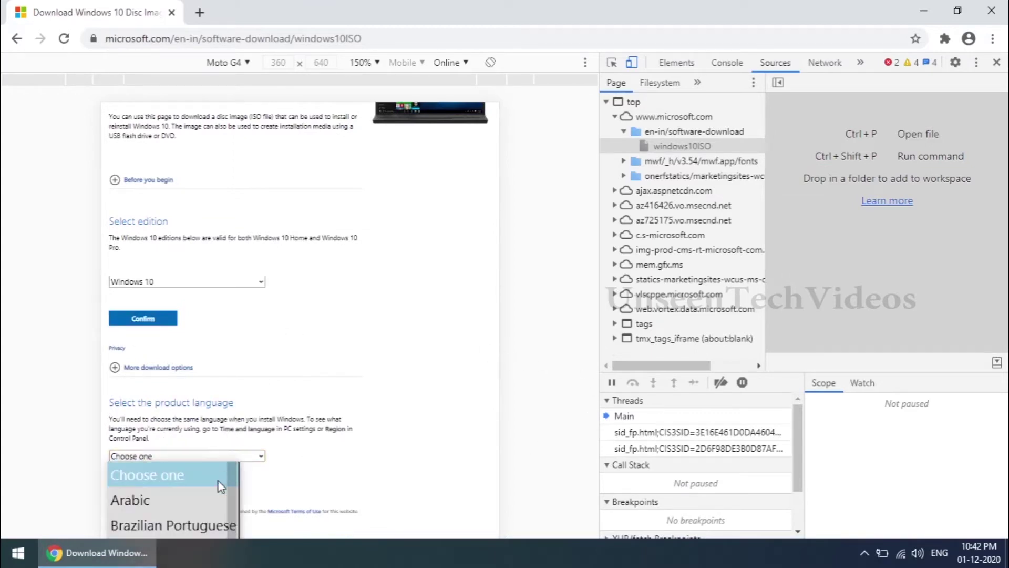
pyautogui.scroll(-2, 230, 490)
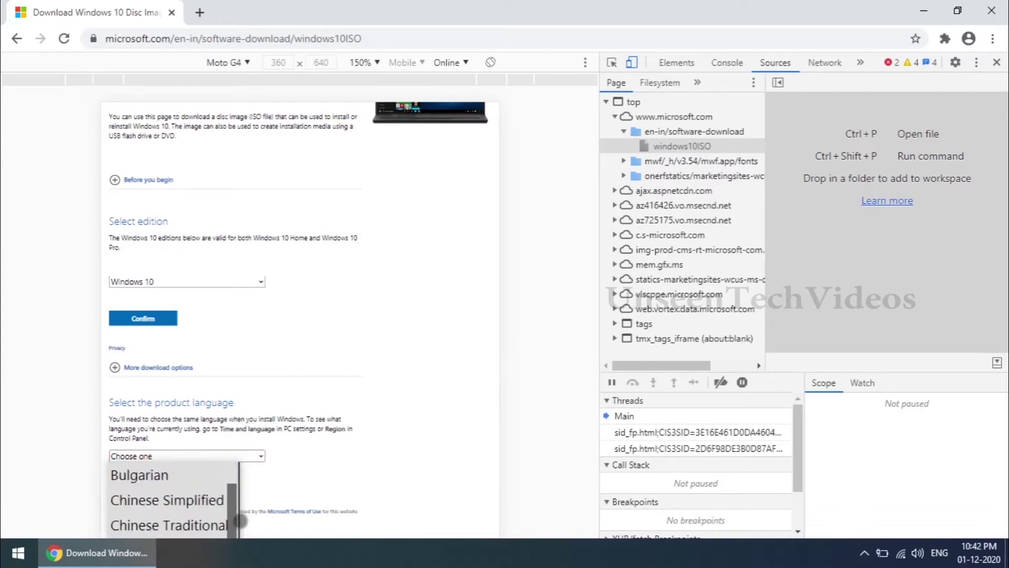
pyautogui.press('e')
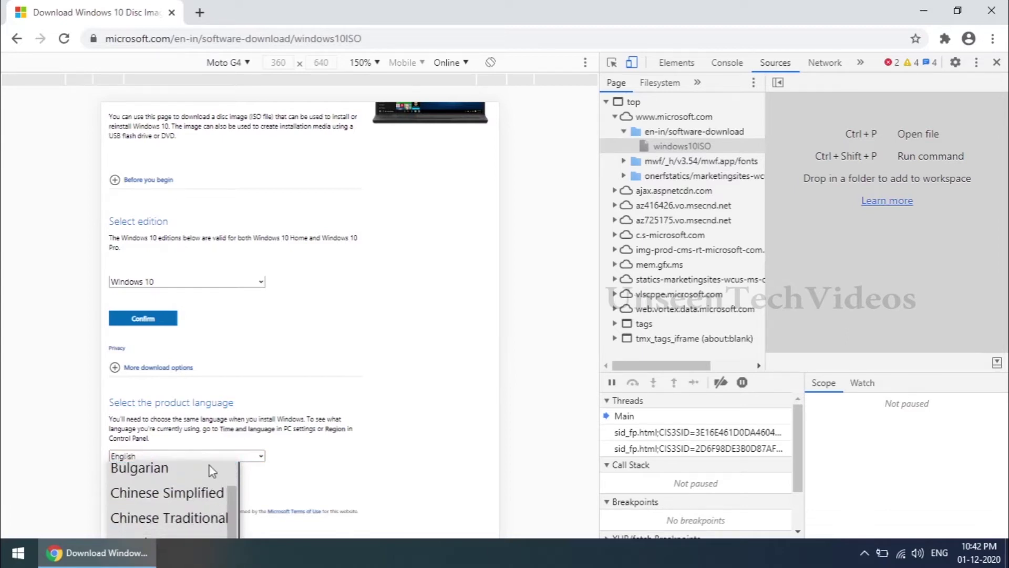
pyautogui.click(211, 448)
pyautogui.click(147, 494)
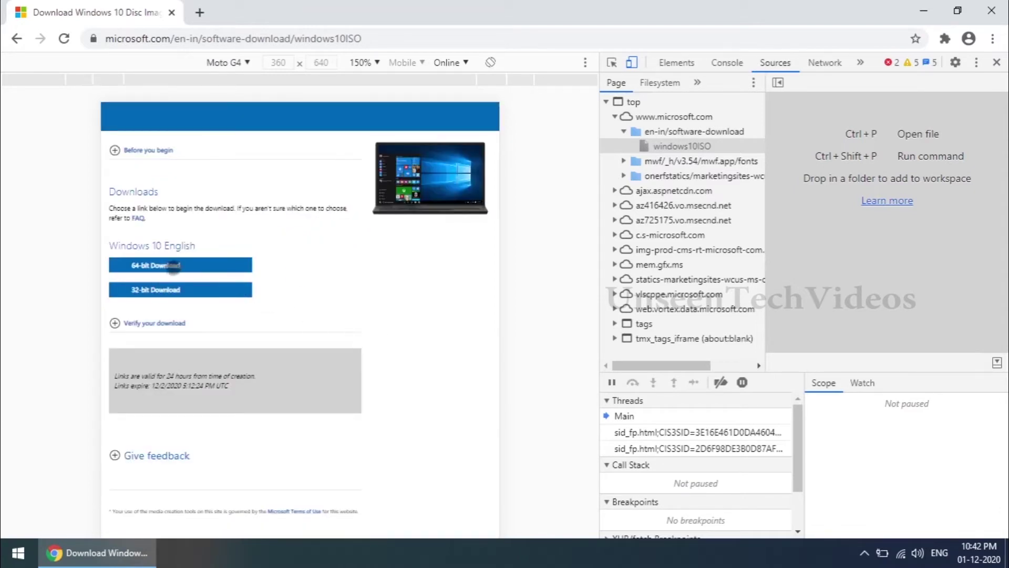
pyautogui.click(175, 265)
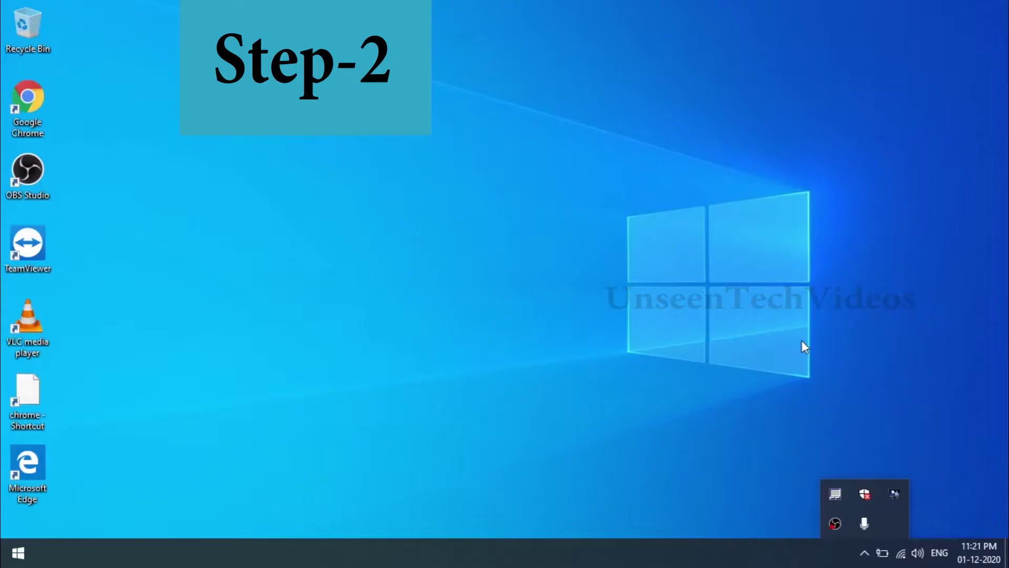
pyautogui.rightClick(475, 255)
pyautogui.click(516, 295)
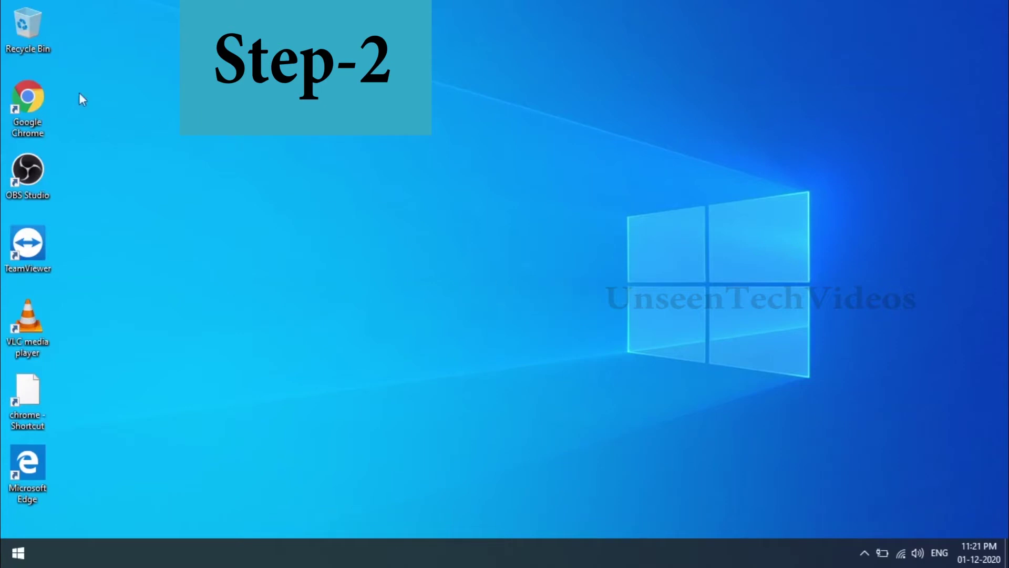
# Open Google Chrome from the desktop and search Google for "morpho rd service"
pyautogui.doubleClick(19, 107)
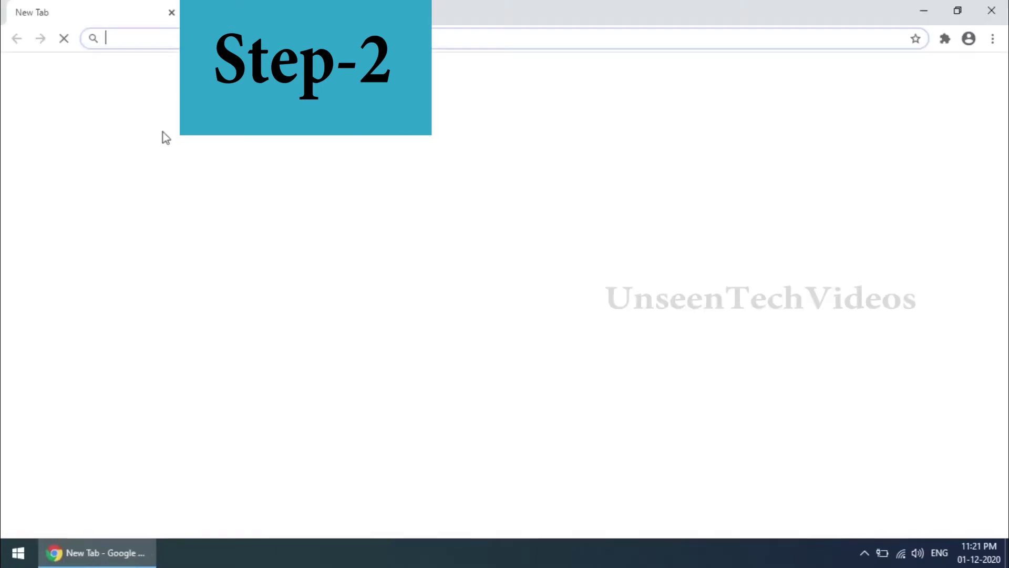
pyautogui.click(415, 279)
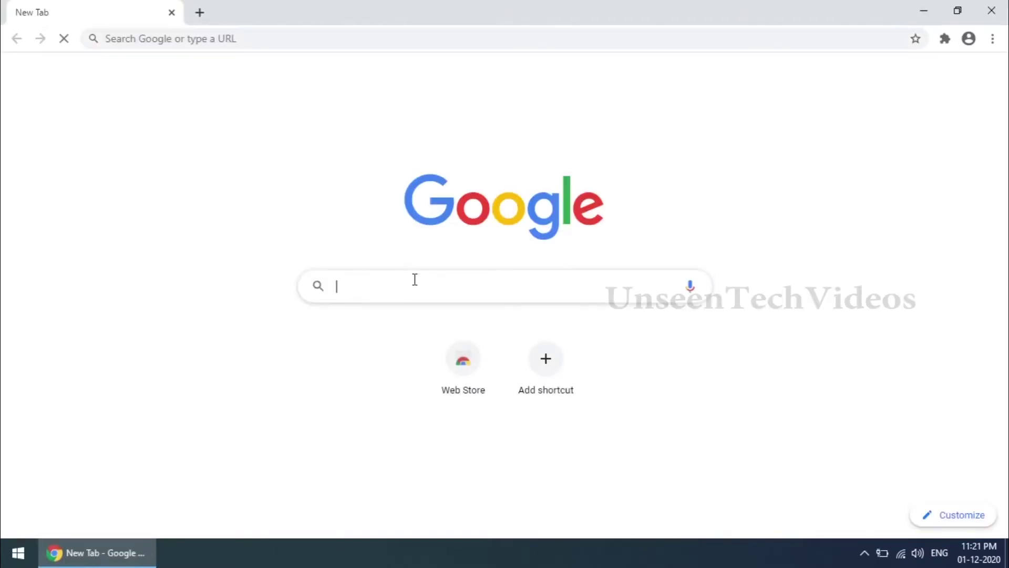
pyautogui.write('mor')
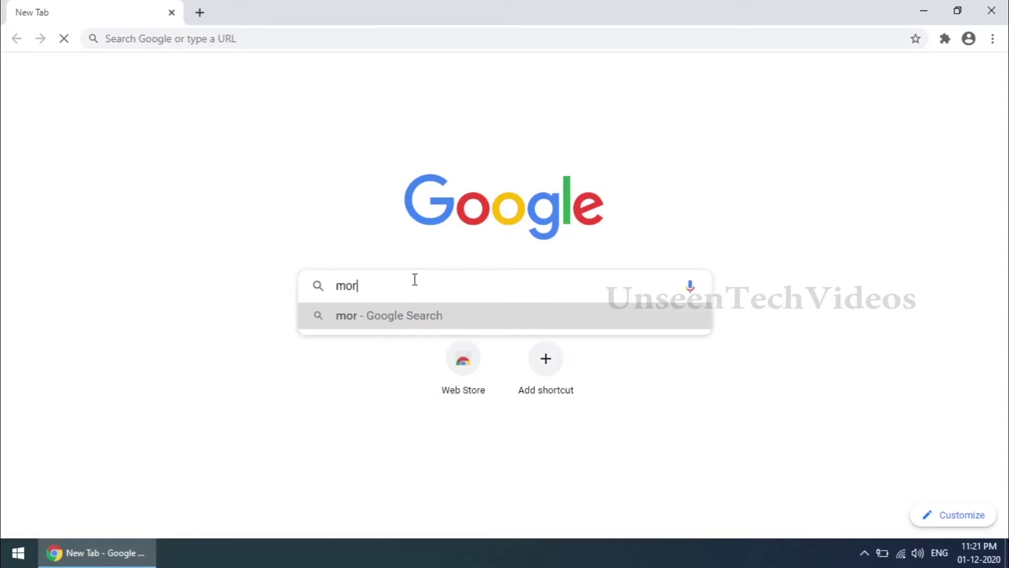
pyautogui.write('pho ')
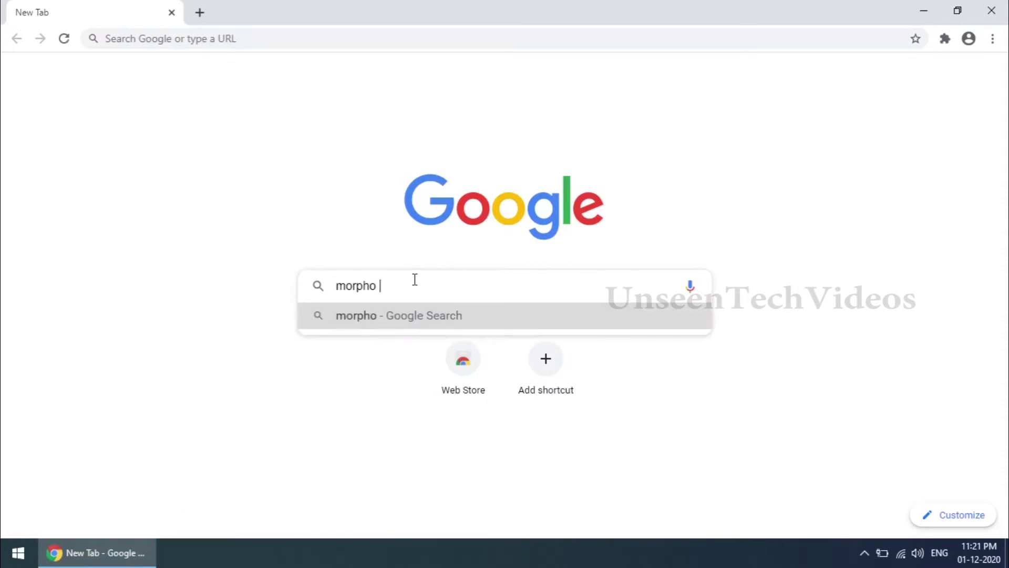
pyautogui.write('rd')
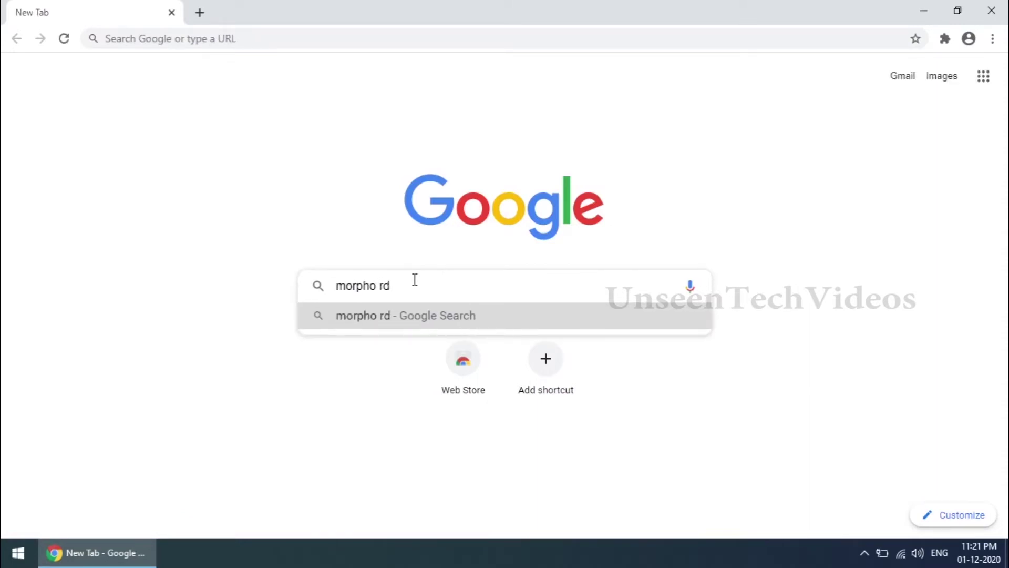
pyautogui.write(' service')
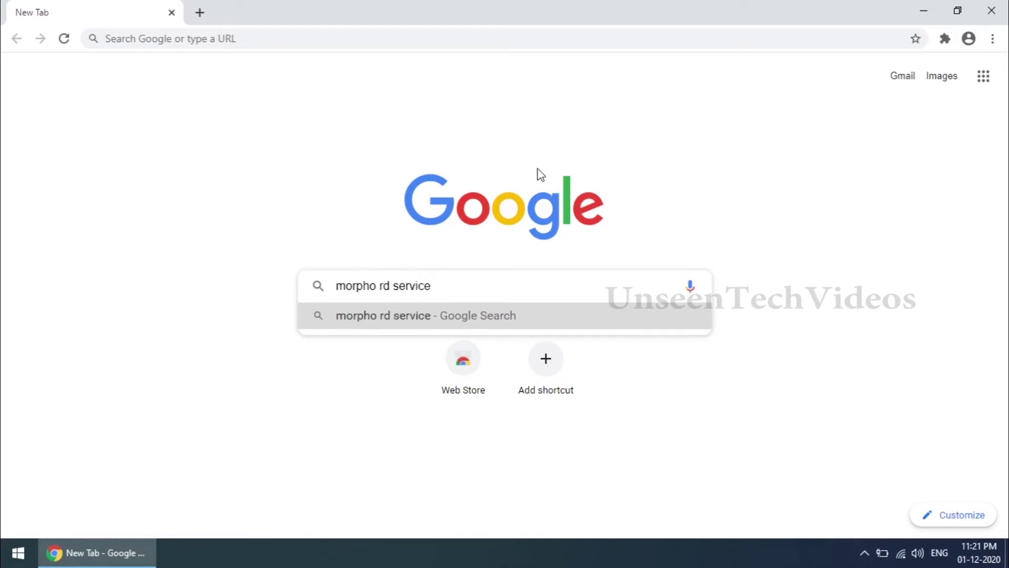
pyautogui.press('Return')
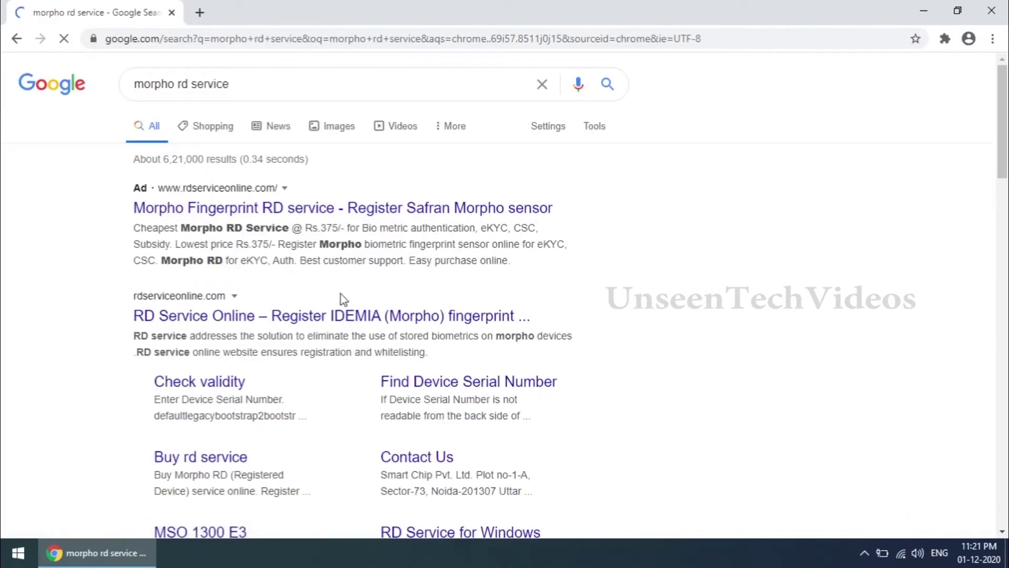
# Download the Windows RD Service driver from the rdserviceonline.com search result and show the downloaded zip in its folder
pyautogui.click(339, 320)
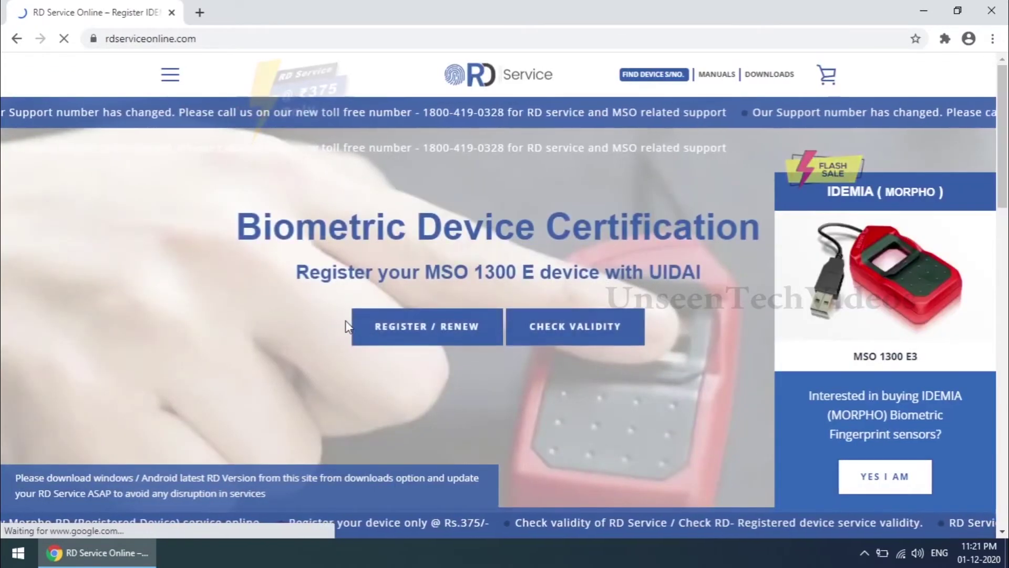
pyautogui.moveTo(770, 77)
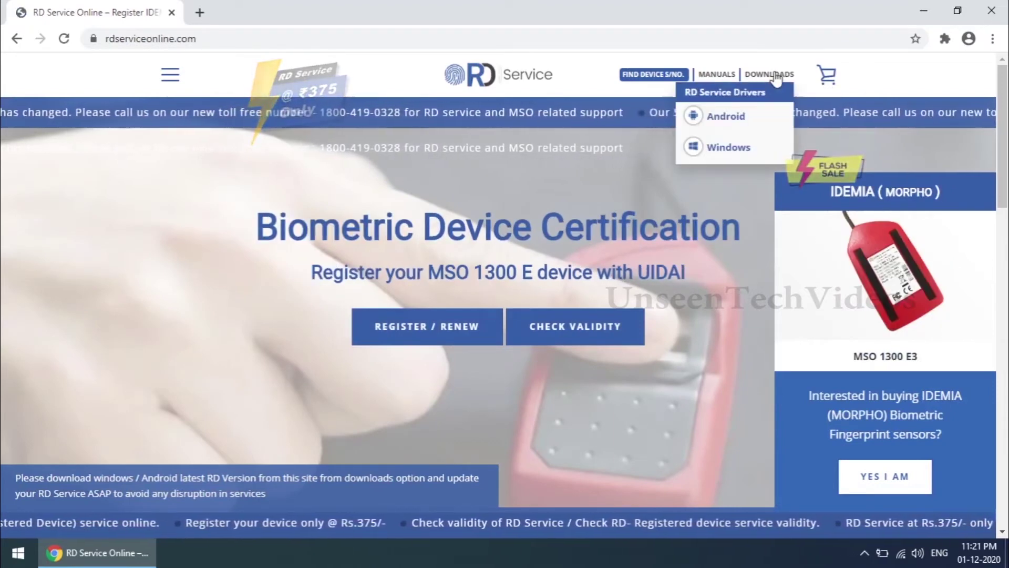
pyautogui.click(741, 150)
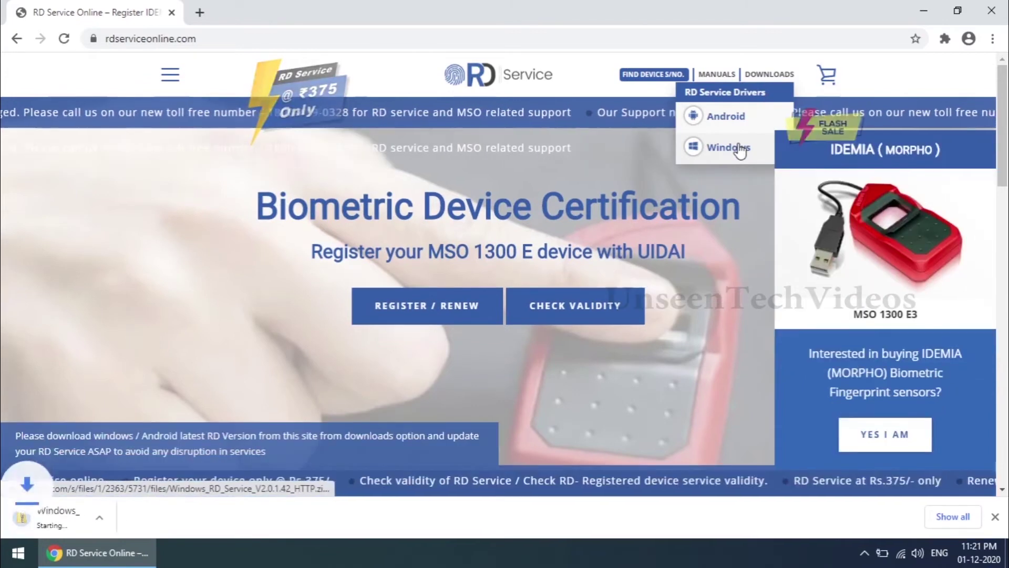
pyautogui.click(956, 518)
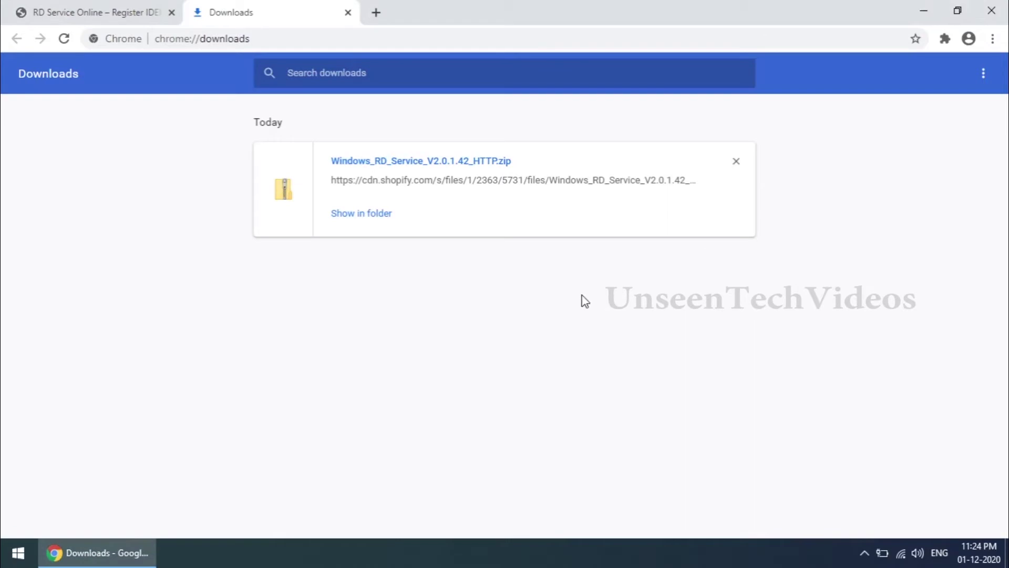
pyautogui.click(374, 213)
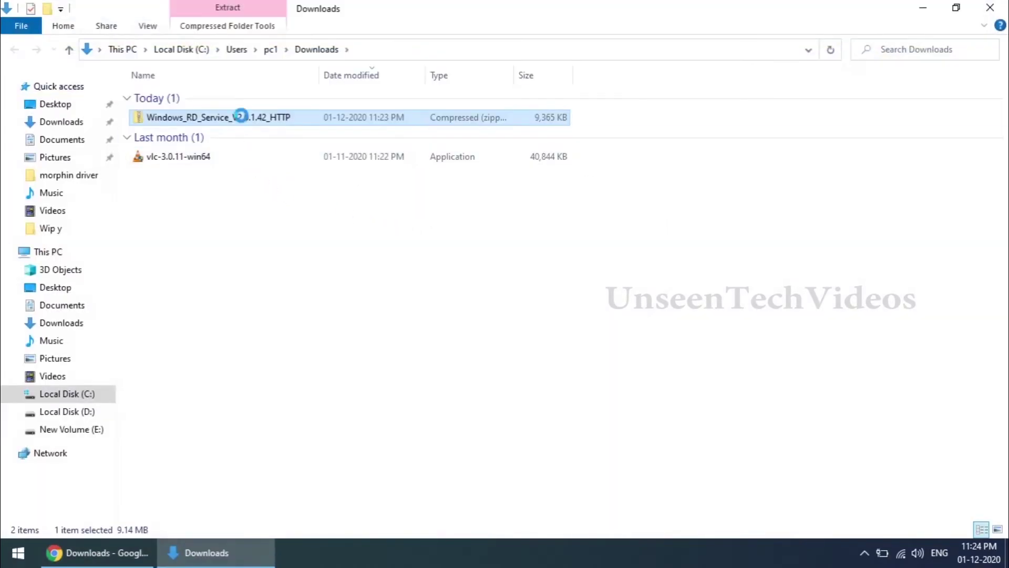
# Extract the Windows_RD_Service_V2.0.1.42_HTTP zip into the Downloads folder
pyautogui.rightClick(243, 118)
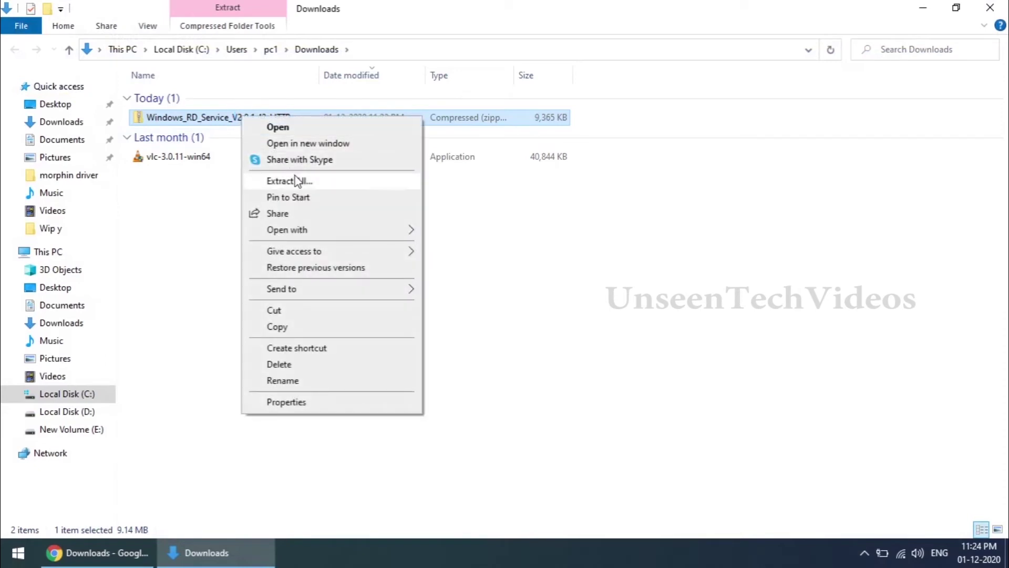
pyautogui.click(292, 180)
pyautogui.click(637, 419)
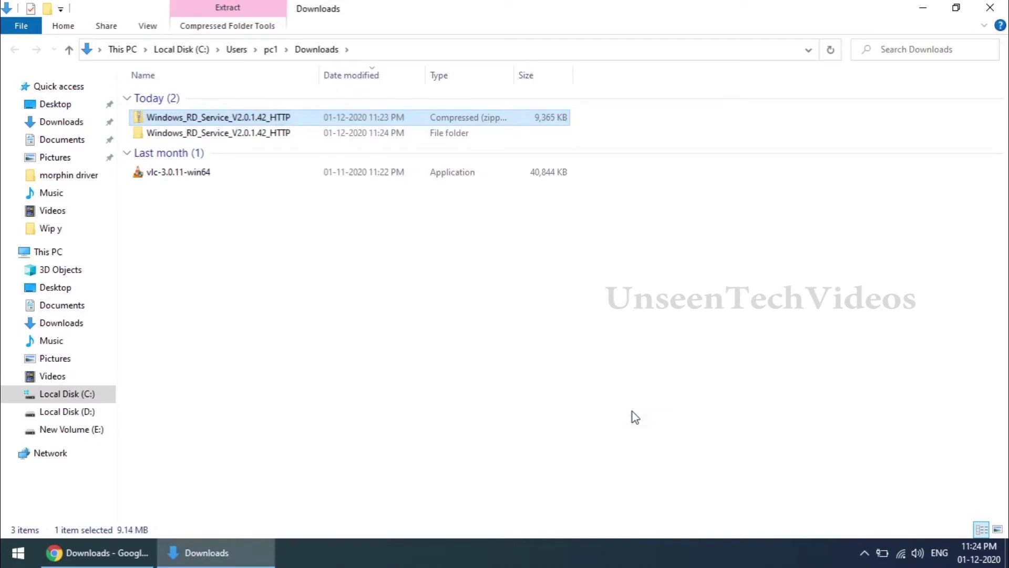
# Run Common_RD_Setup_HTTP-2.0.1.42 as administrator from the HTTP subfolder of the extracted RD Service driver folder
pyautogui.doubleClick(248, 133)
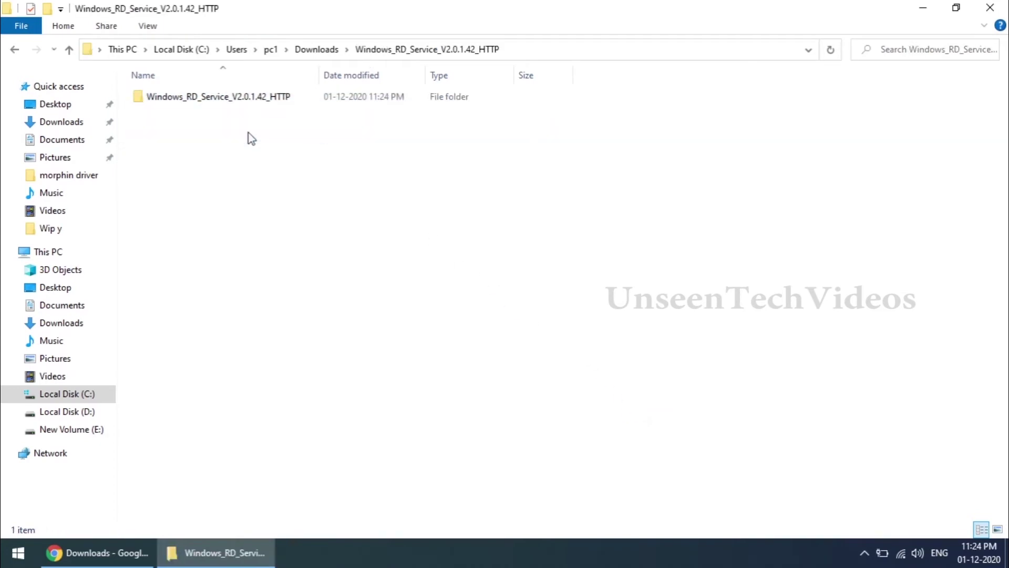
pyautogui.doubleClick(228, 105)
pyautogui.doubleClick(158, 98)
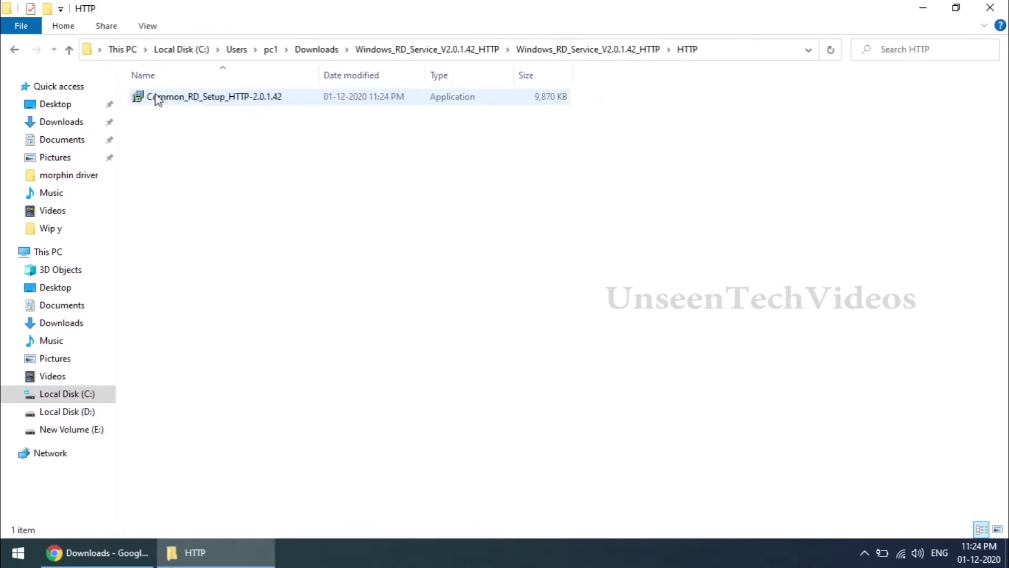
pyautogui.click(156, 96)
pyautogui.rightClick(156, 96)
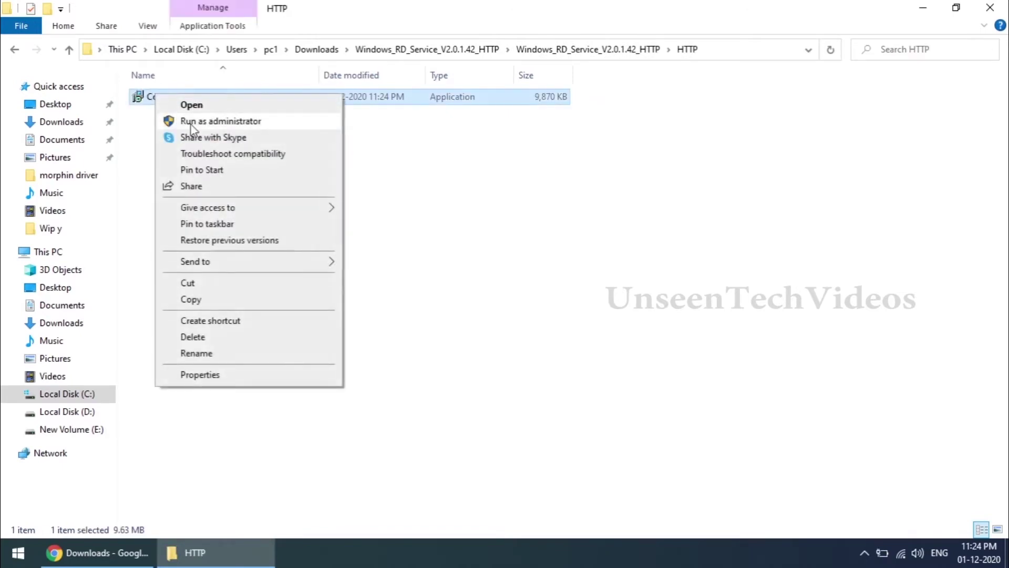
pyautogui.click(191, 122)
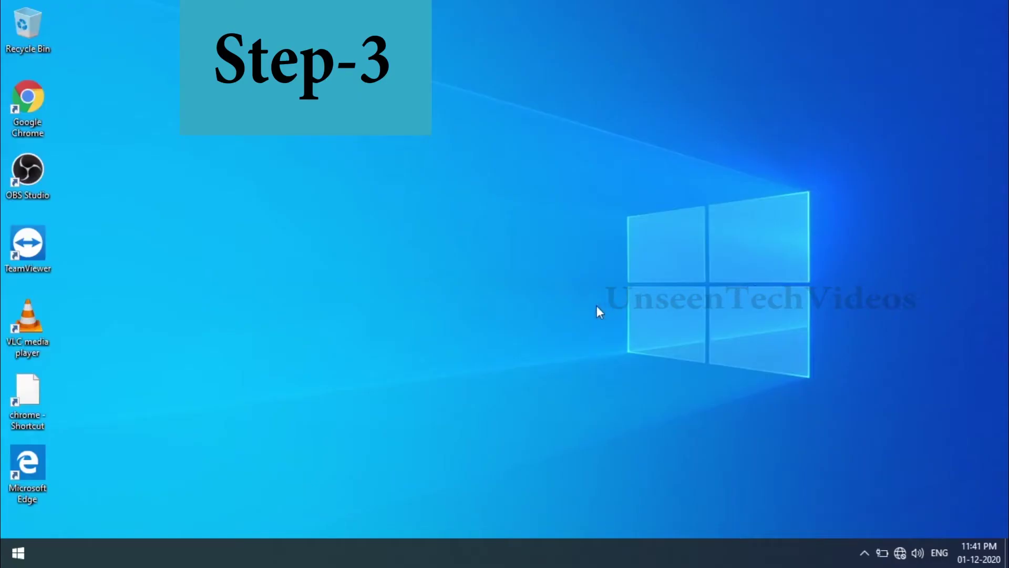
# Open the environment variables for the account and start a new user variable named "path"
pyautogui.click(16, 558)
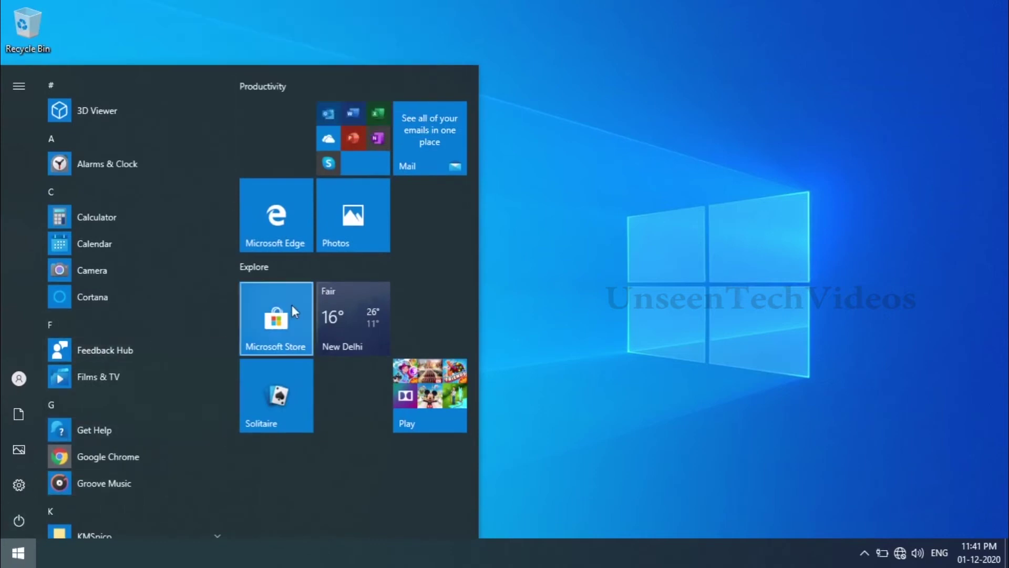
pyautogui.write('edit')
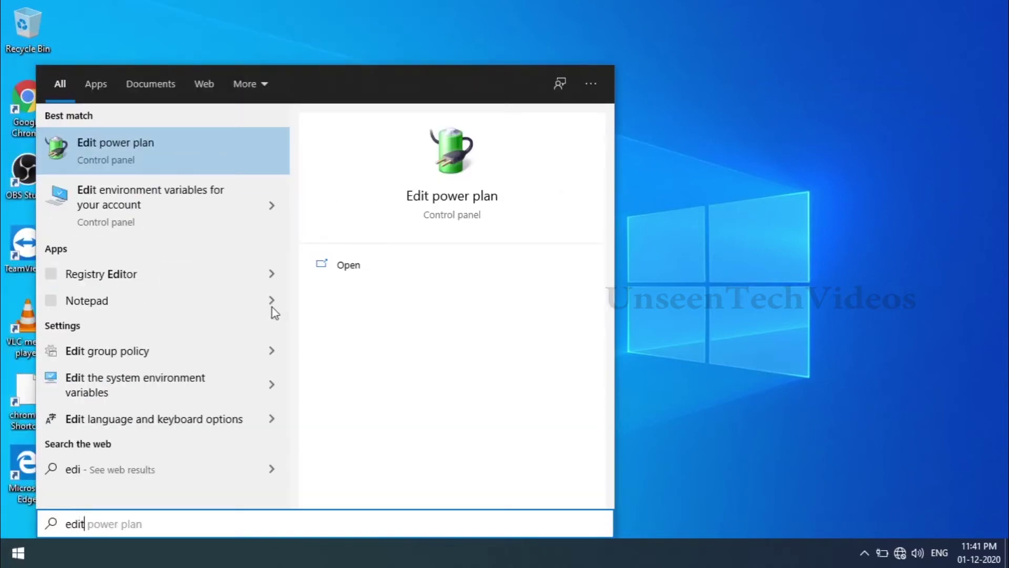
pyautogui.click(208, 212)
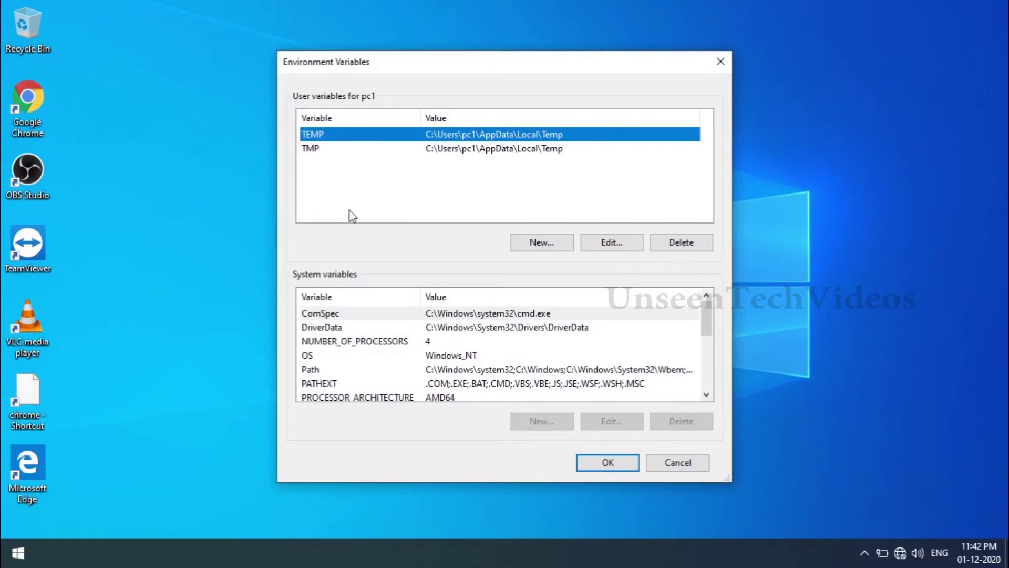
pyautogui.click(543, 246)
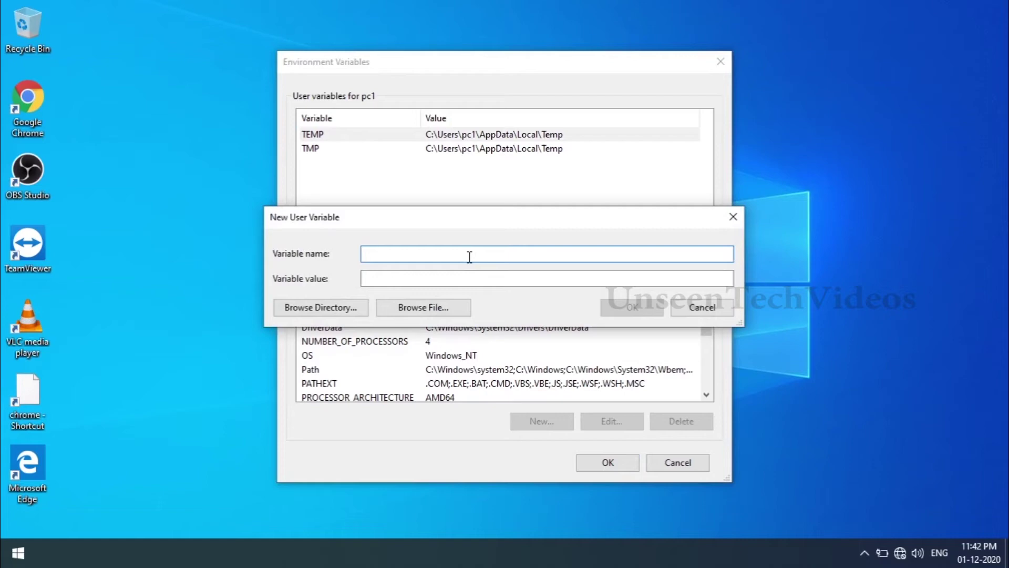
pyautogui.write('path')
# Open the MorphoRdServiceL0Soft folder on Local Disk (C:) in File Explorer and copy its full folder path
pyautogui.doubleClick(32, 37)
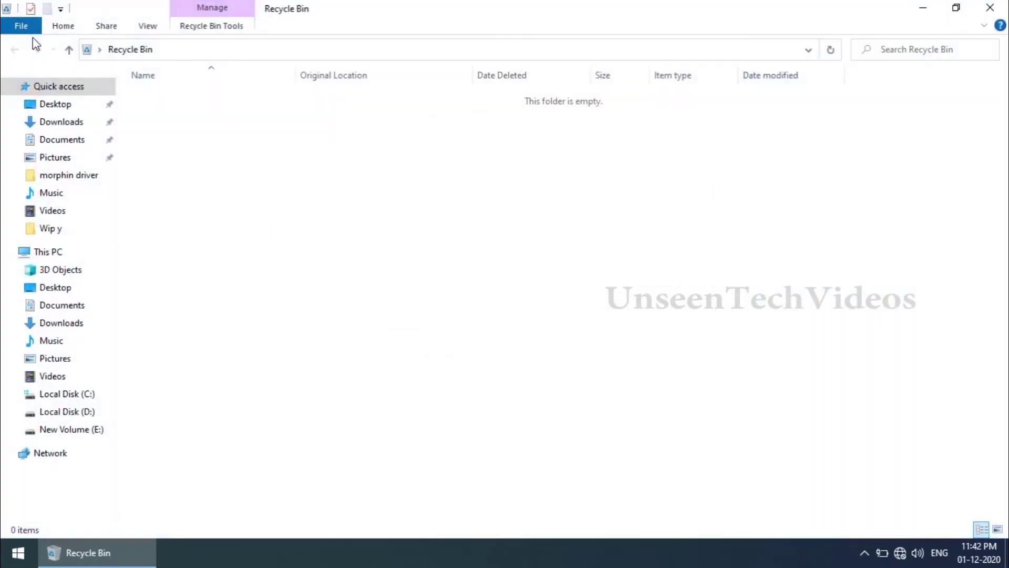
pyautogui.click(53, 252)
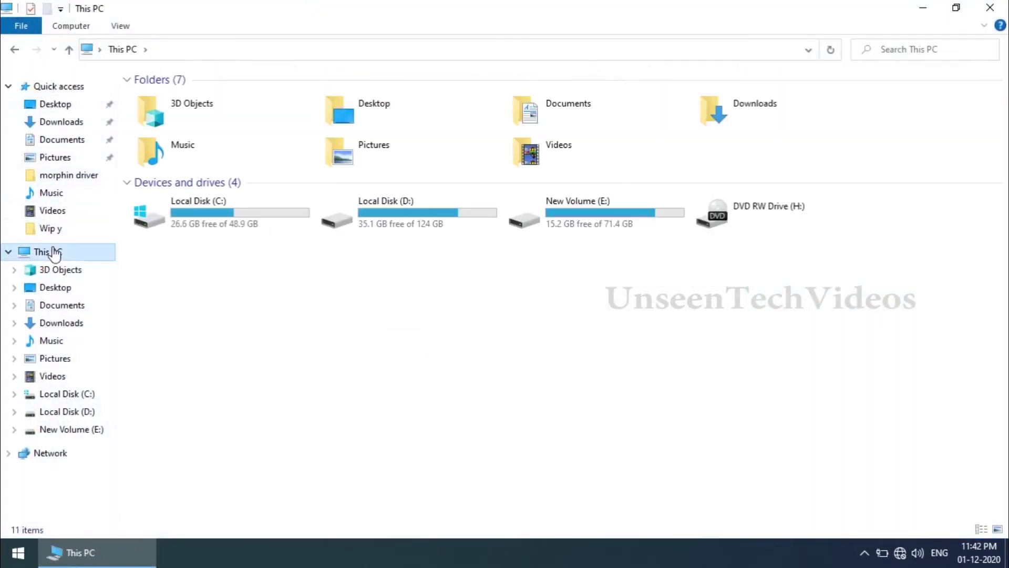
pyautogui.doubleClick(216, 225)
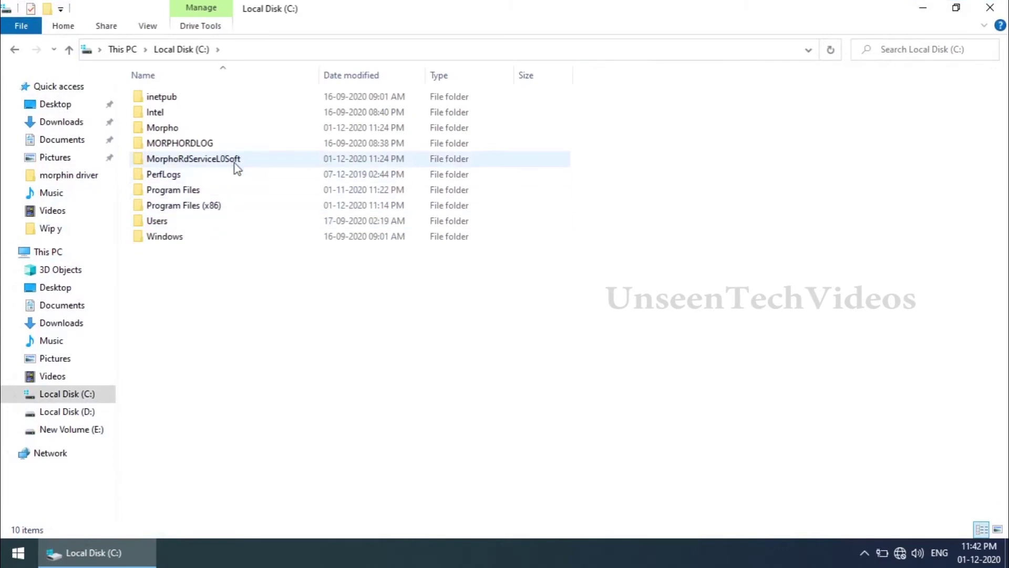
pyautogui.doubleClick(235, 158)
pyautogui.click(267, 158)
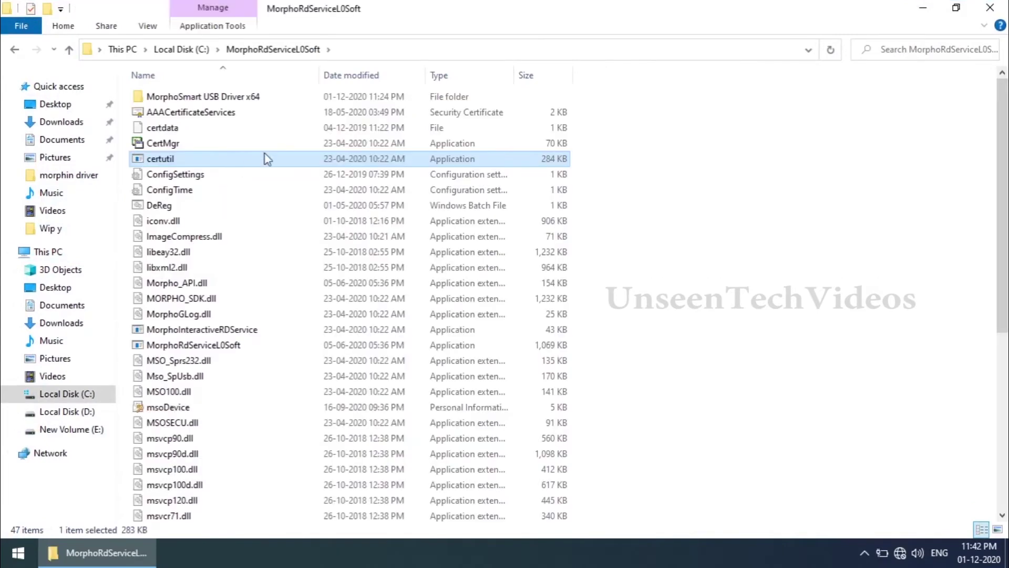
pyautogui.click(390, 51)
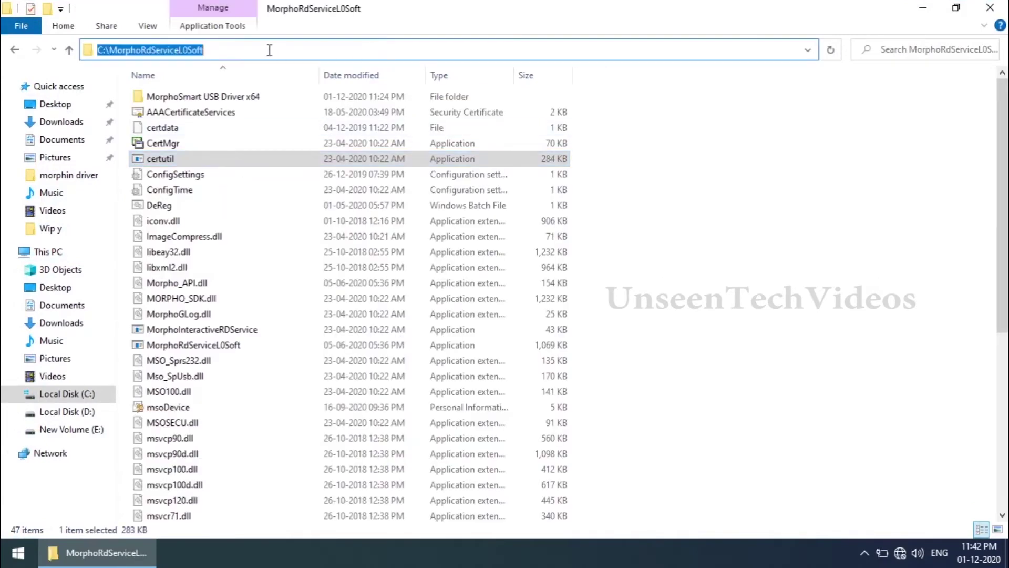
pyautogui.rightClick(193, 51)
pyautogui.click(246, 97)
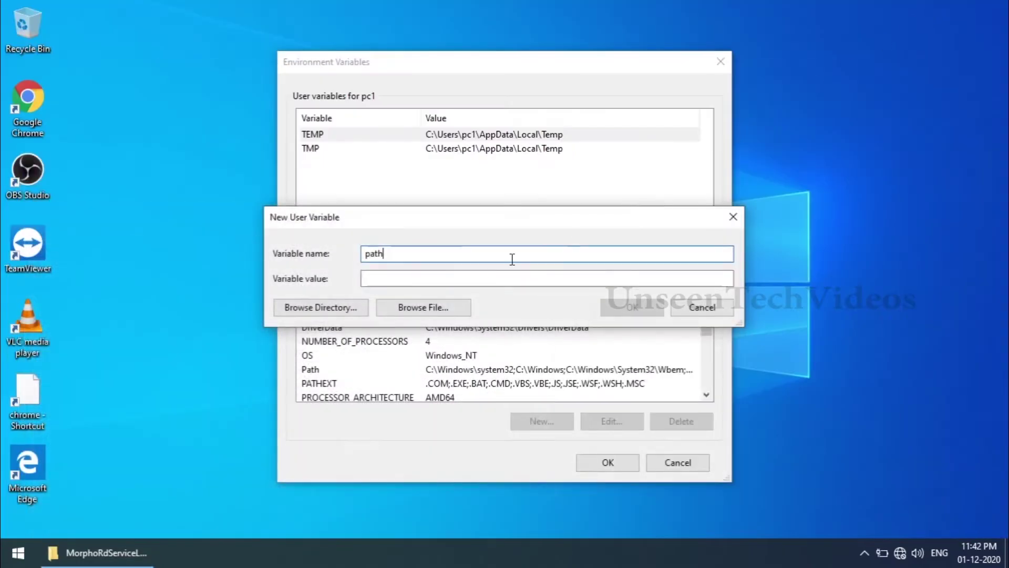
# Set the new user variable's value to C:\MorphoRdServiceL0Soft and save the environment variables
pyautogui.click(444, 279)
pyautogui.rightClick(445, 274)
pyautogui.click(499, 337)
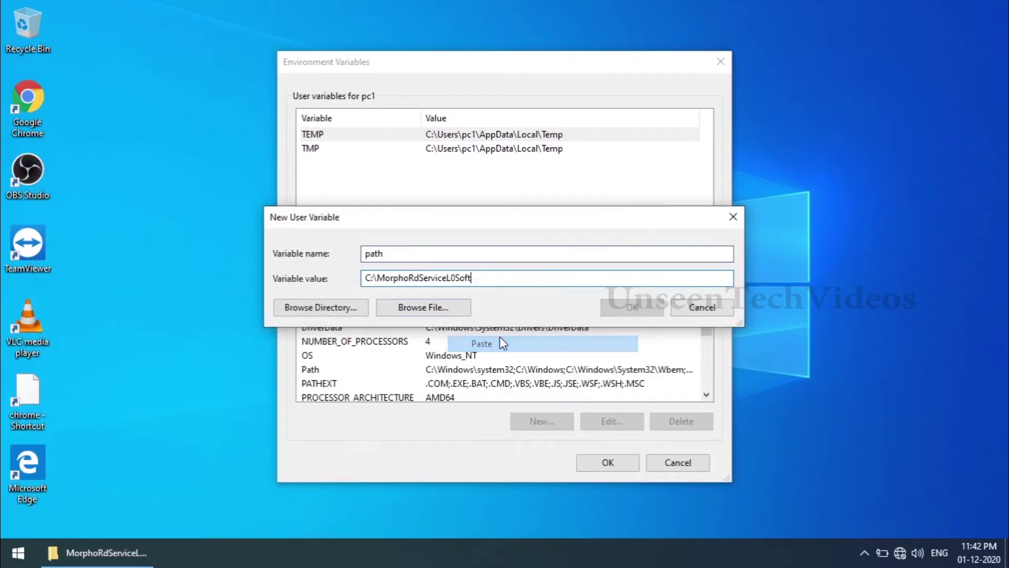
pyautogui.click(622, 309)
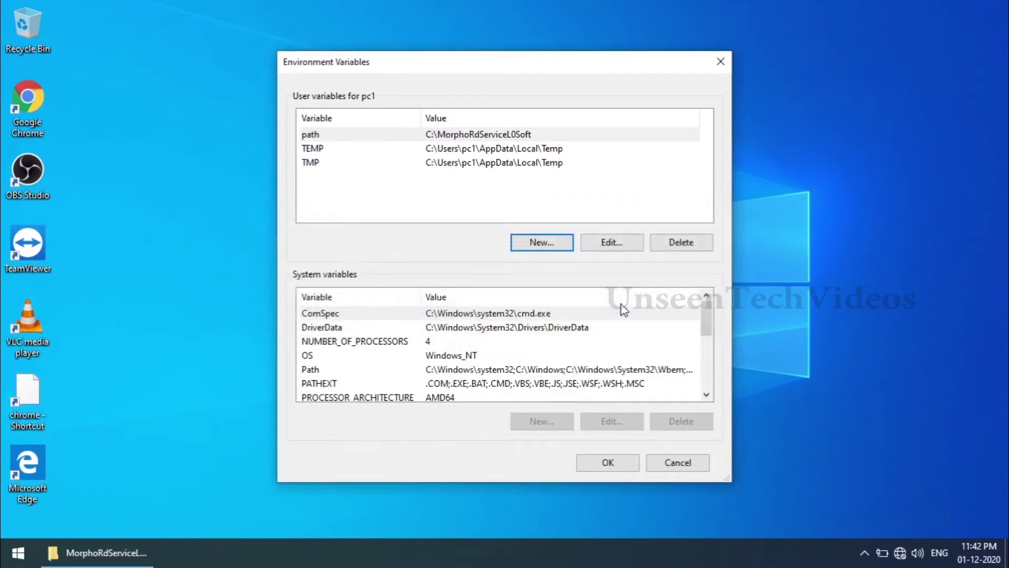
pyautogui.click(444, 135)
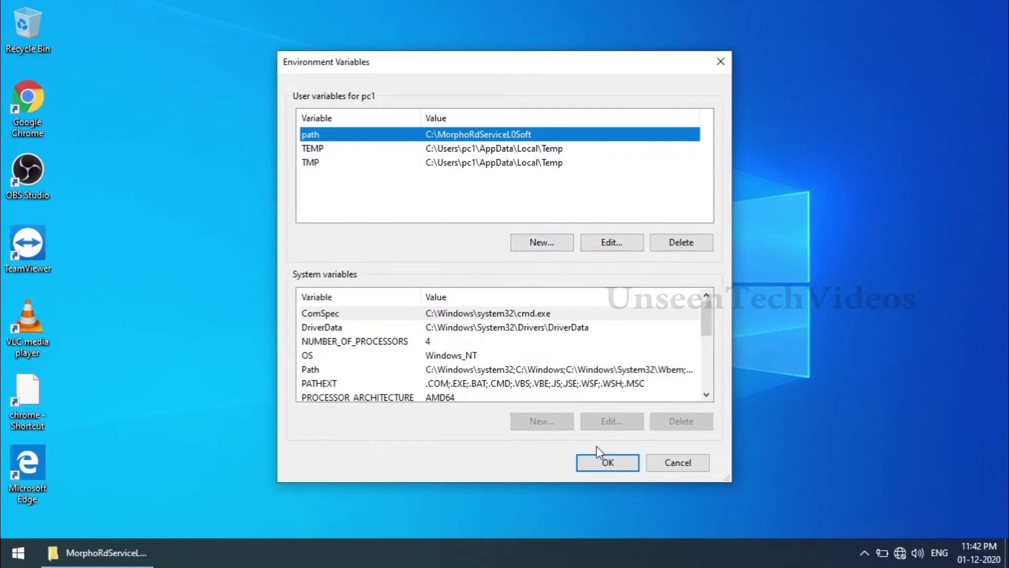
pyautogui.click(603, 462)
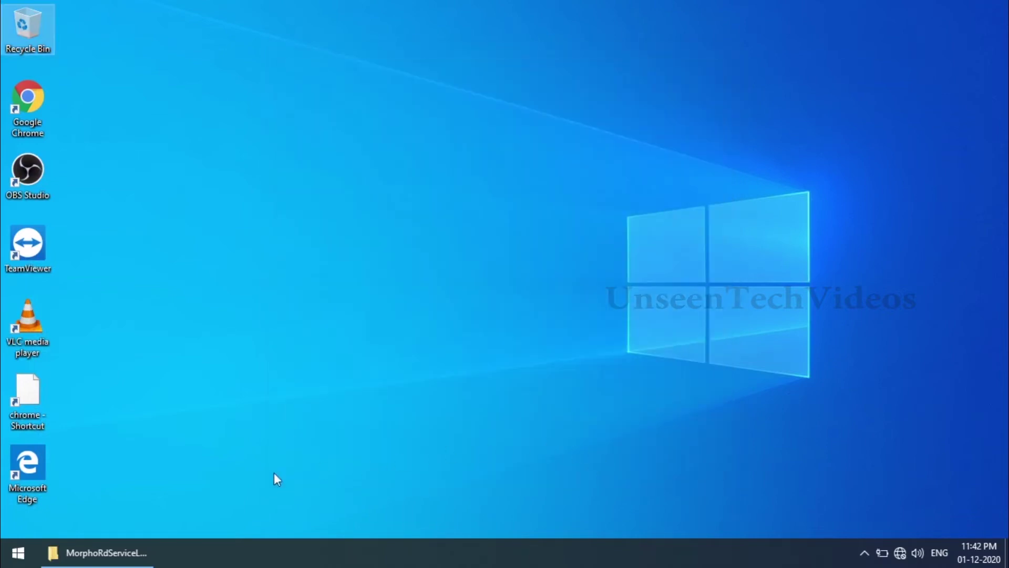
pyautogui.click(108, 557)
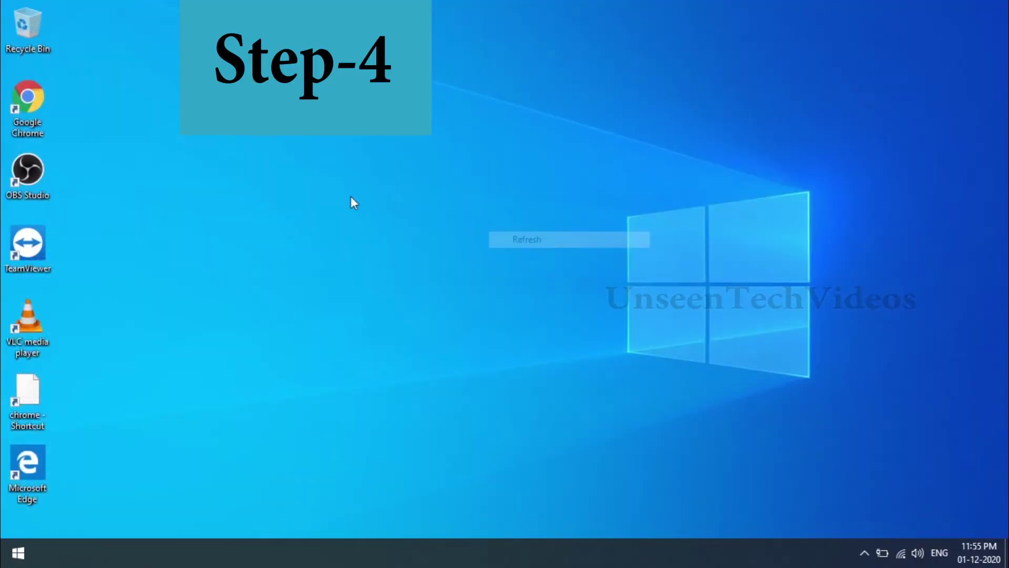
pyautogui.rightClick(351, 196)
pyautogui.click(417, 238)
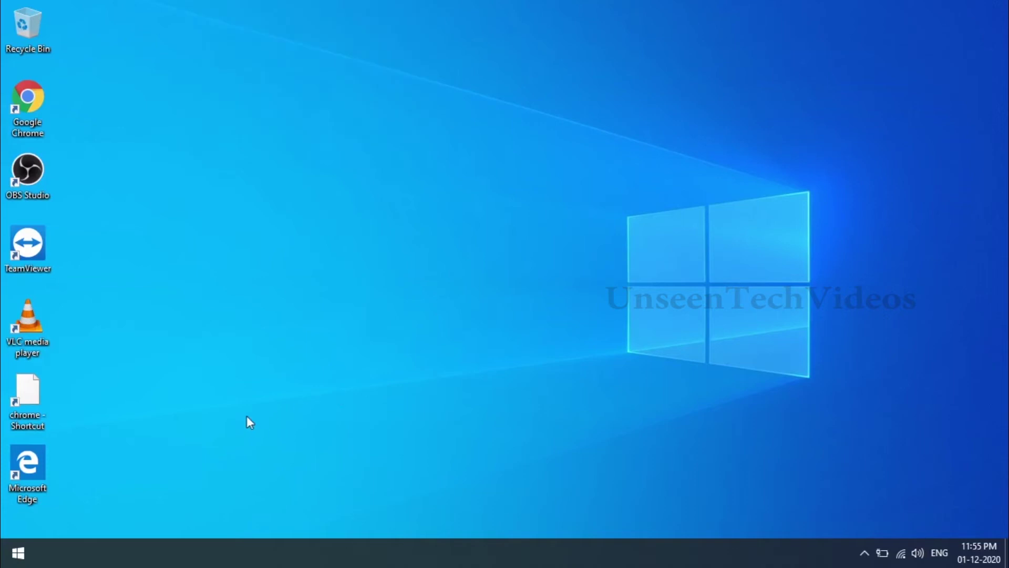
# Open Control Panel's Programs and Features and bring up the list for turning Windows features on or off
pyautogui.press('super')
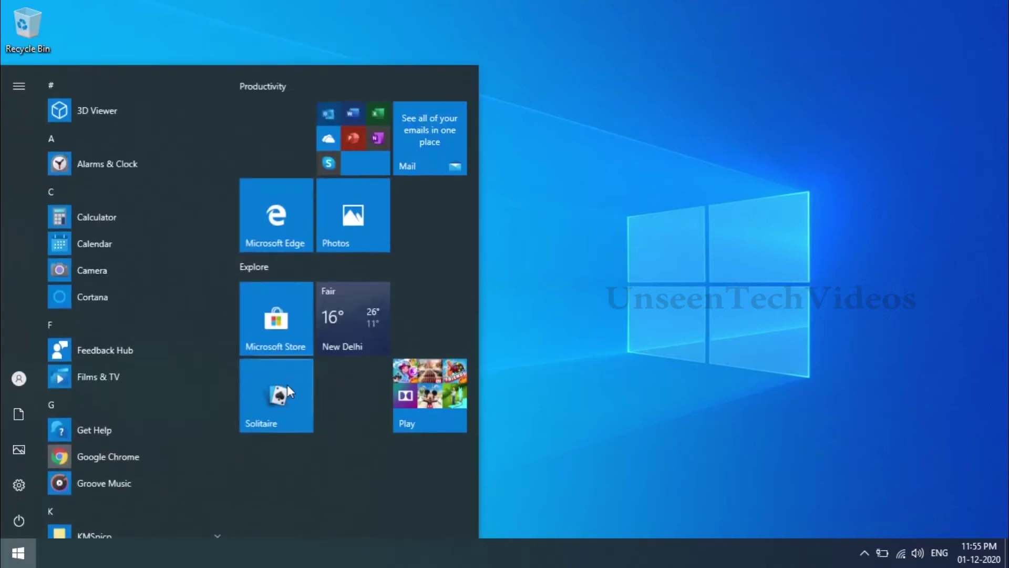
pyautogui.write('control')
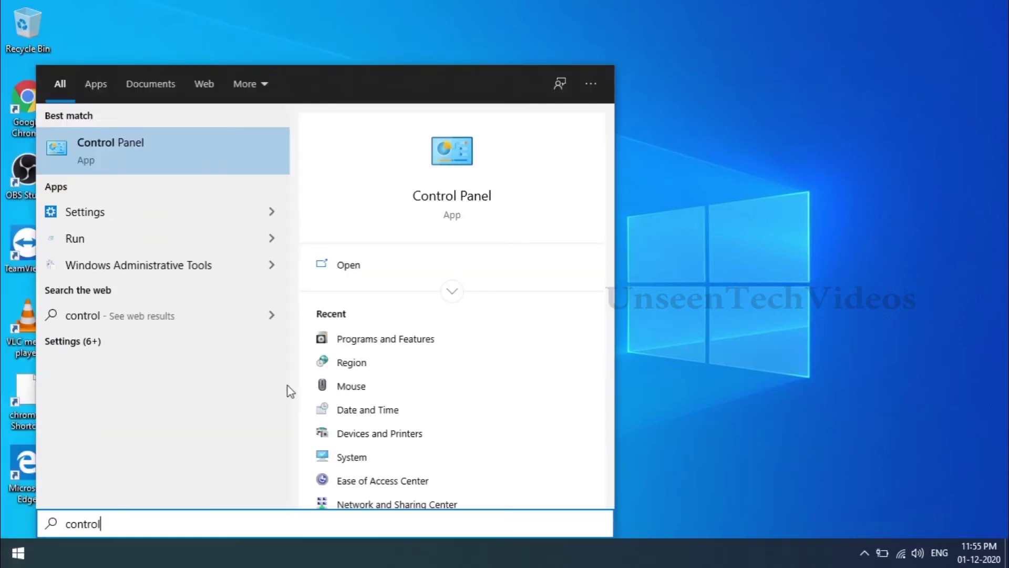
pyautogui.click(178, 158)
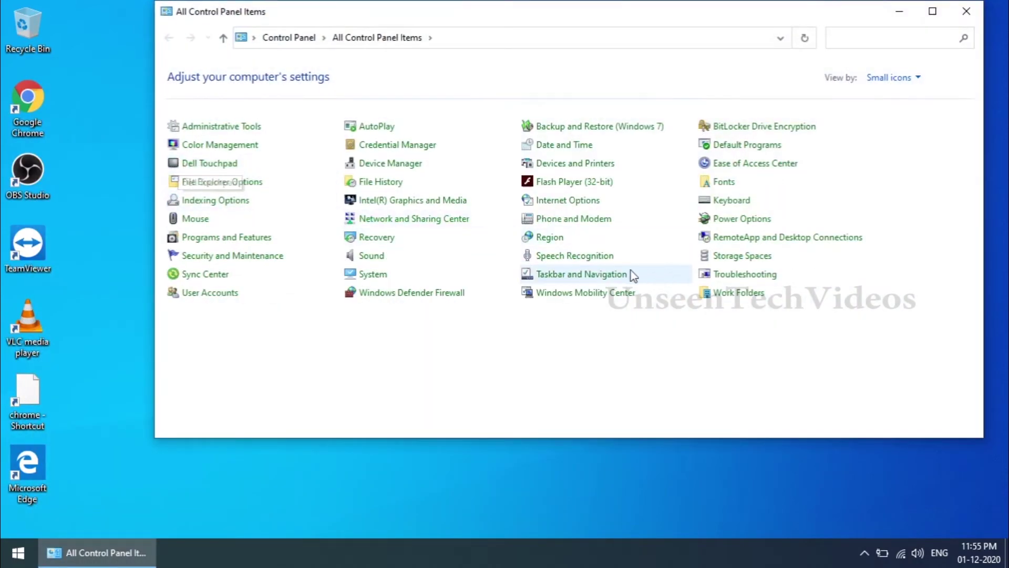
pyautogui.click(241, 241)
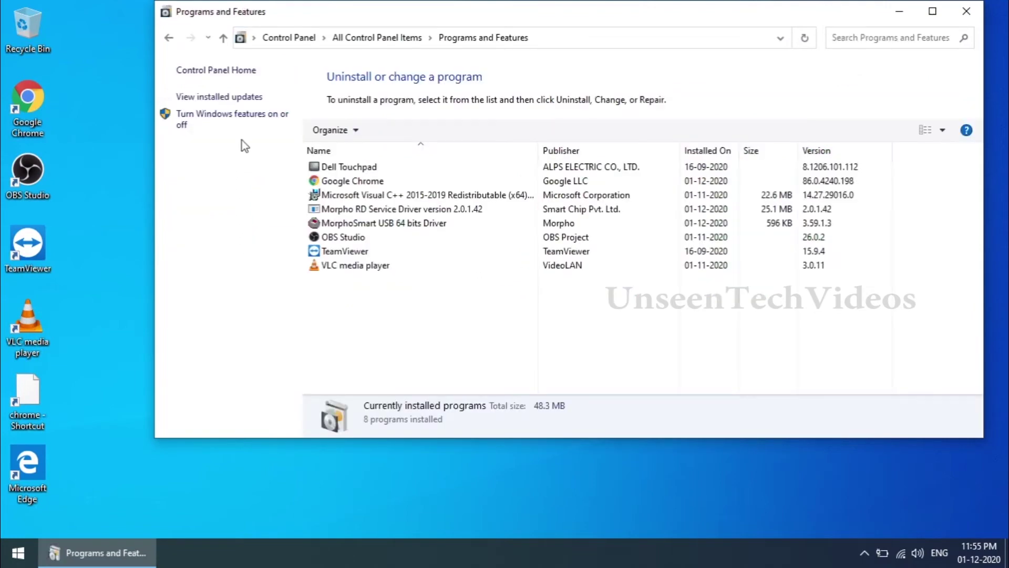
pyautogui.click(250, 125)
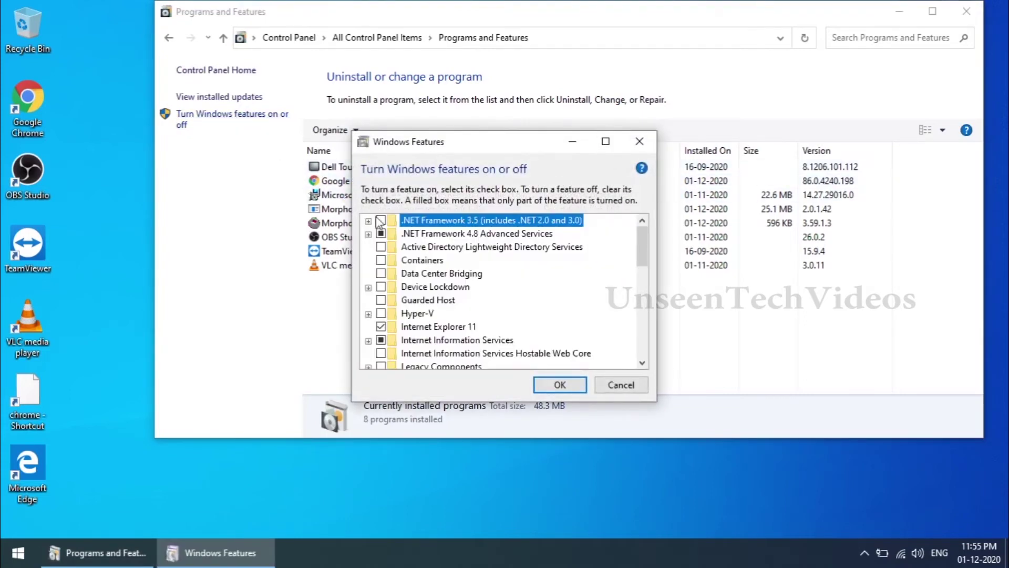
# Turn on .NET Framework 3.5 with Windows Communication Foundation HTTP and Non-HTTP Activation, letting Windows Update download the files
pyautogui.click(368, 221)
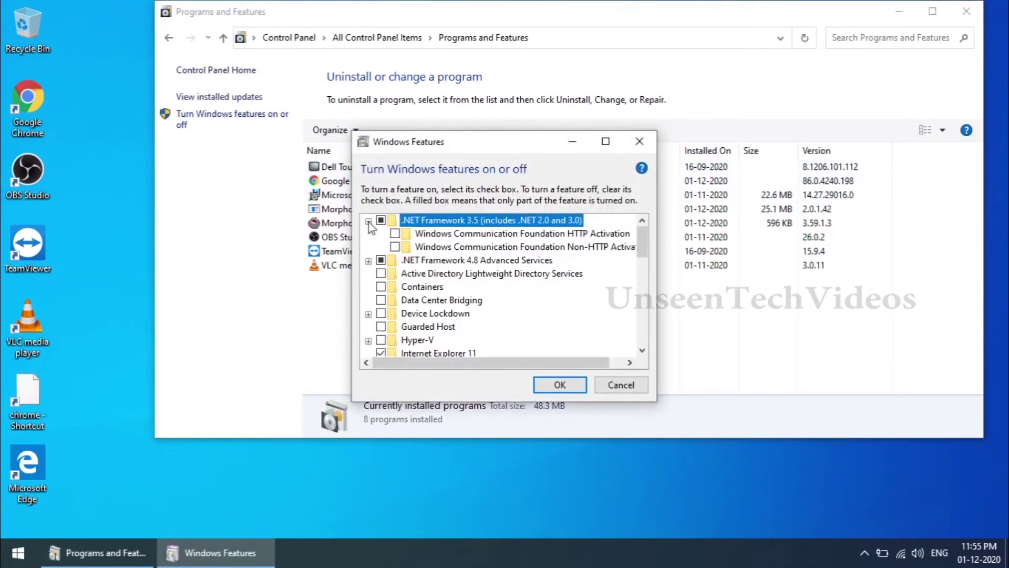
pyautogui.click(395, 233)
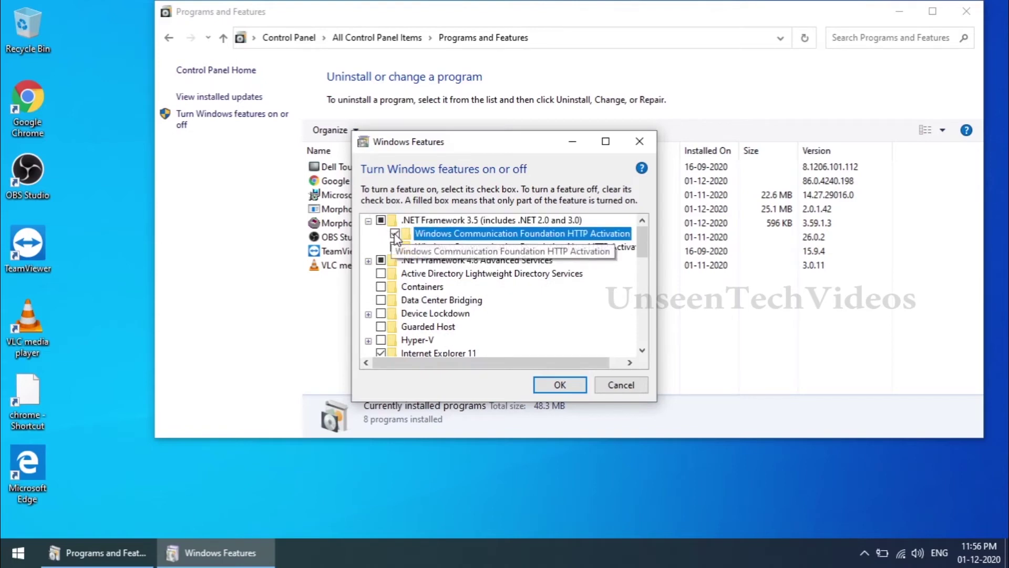
pyautogui.click(395, 247)
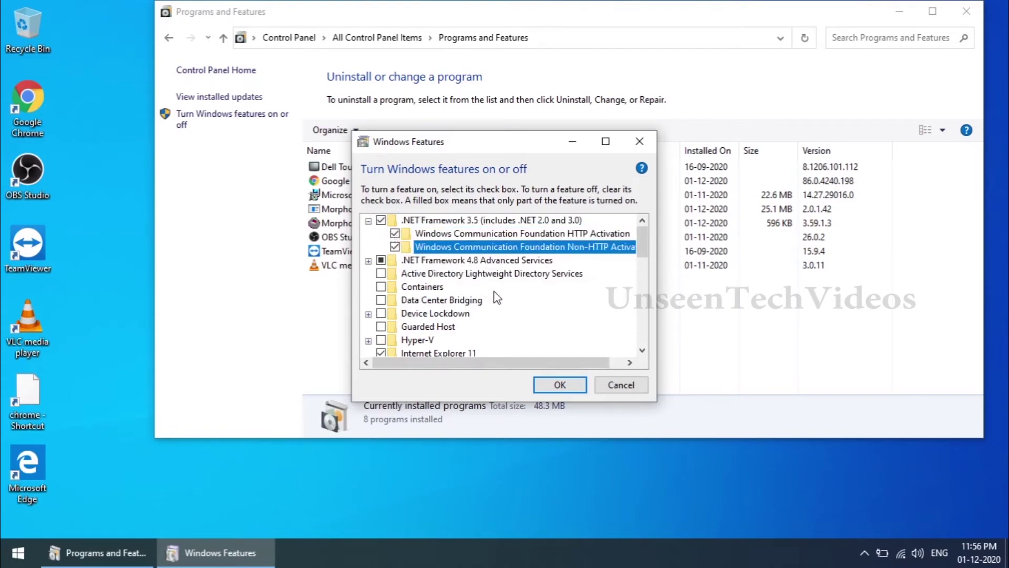
pyautogui.click(560, 385)
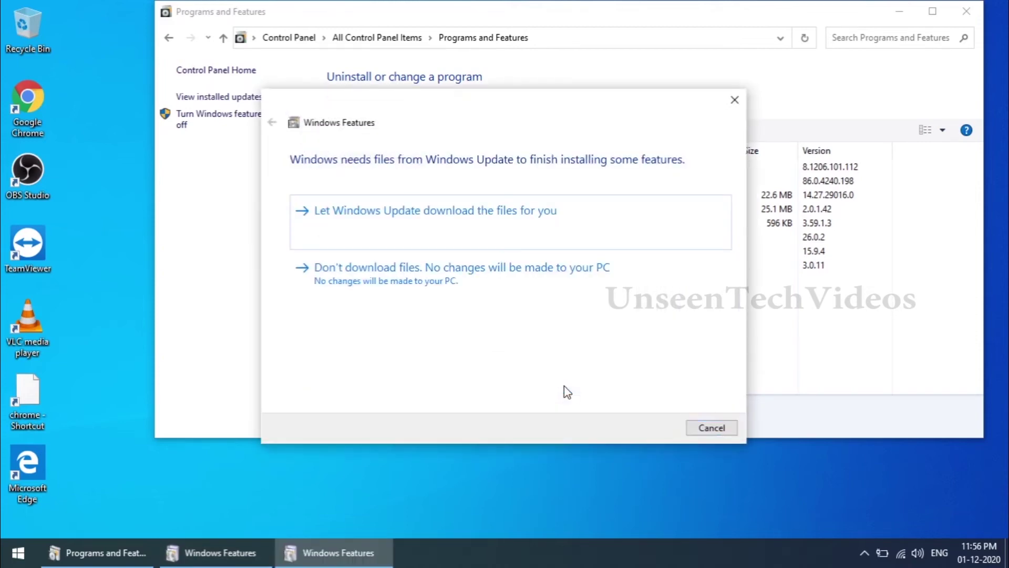
pyautogui.click(547, 228)
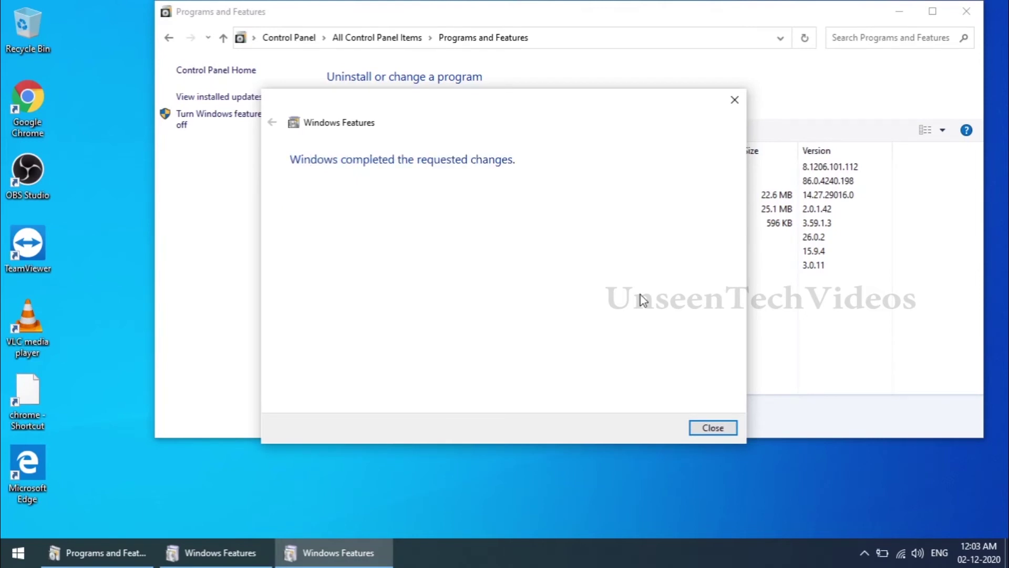
pyautogui.click(720, 426)
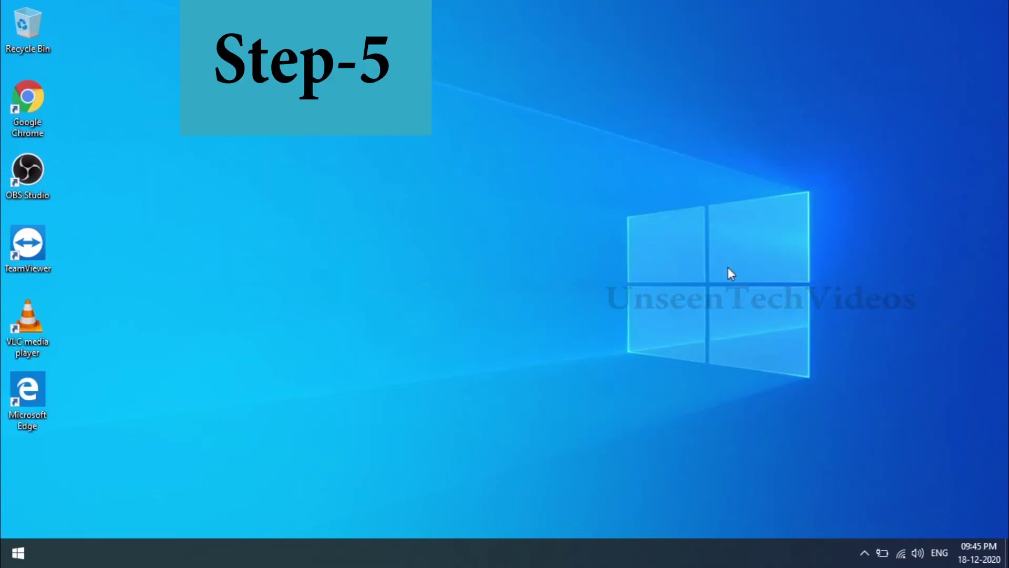
pyautogui.rightClick(727, 267)
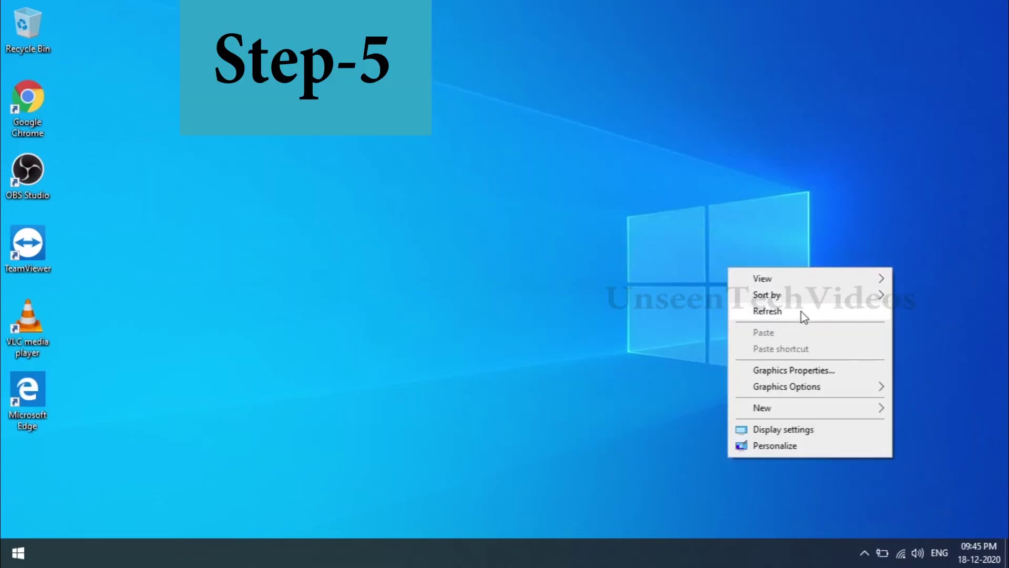
pyautogui.click(807, 311)
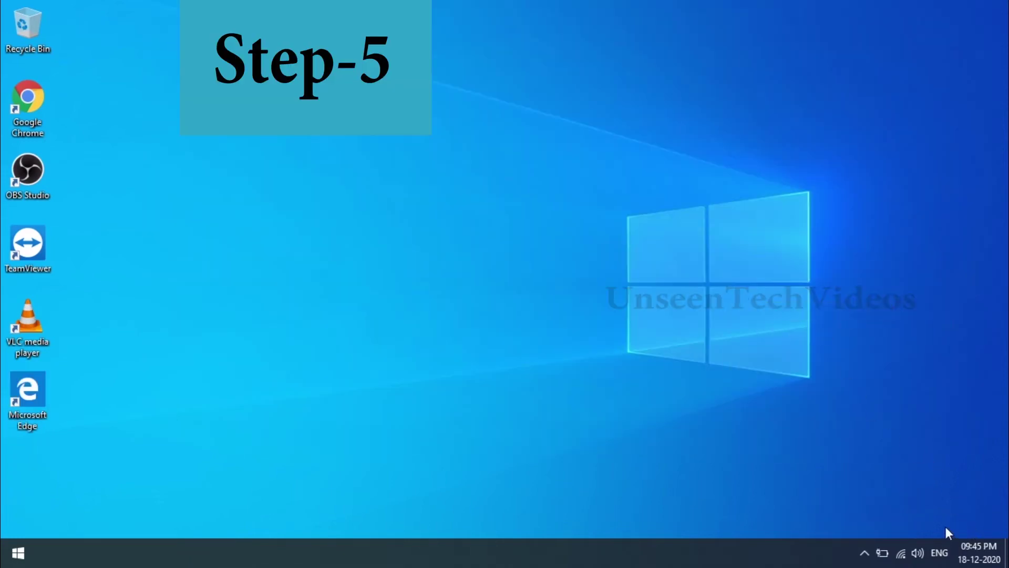
# Turn on automatic time setting in the Date & time settings and synchronize the clock with the time server
pyautogui.rightClick(763, 246)
pyautogui.click(798, 292)
pyautogui.rightClick(976, 557)
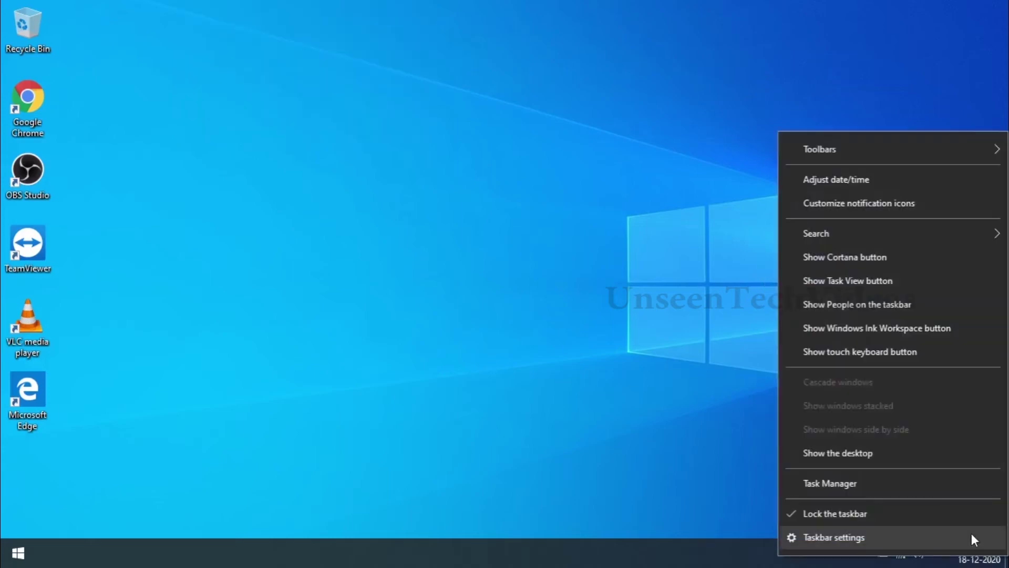
pyautogui.click(866, 180)
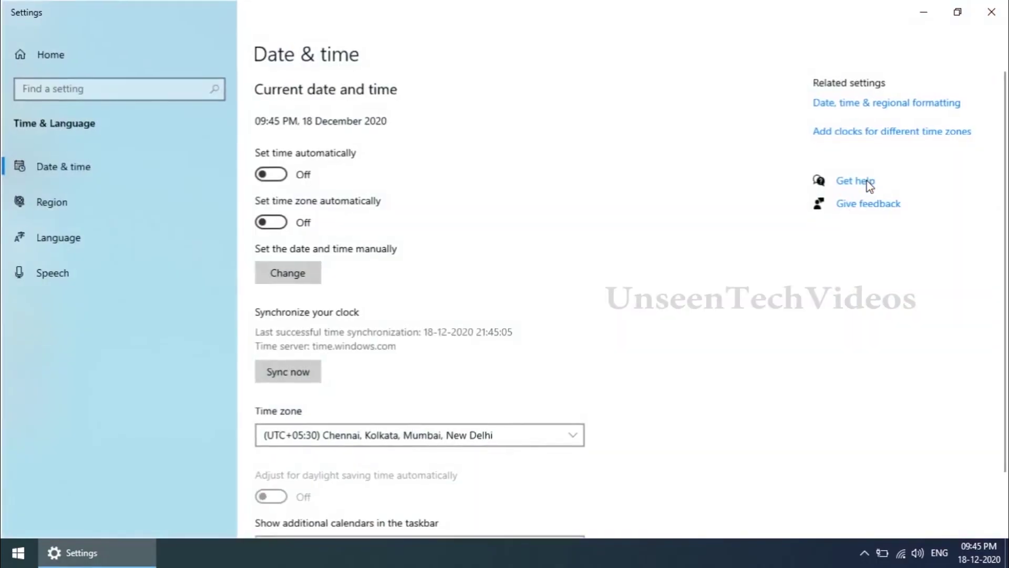
pyautogui.click(265, 174)
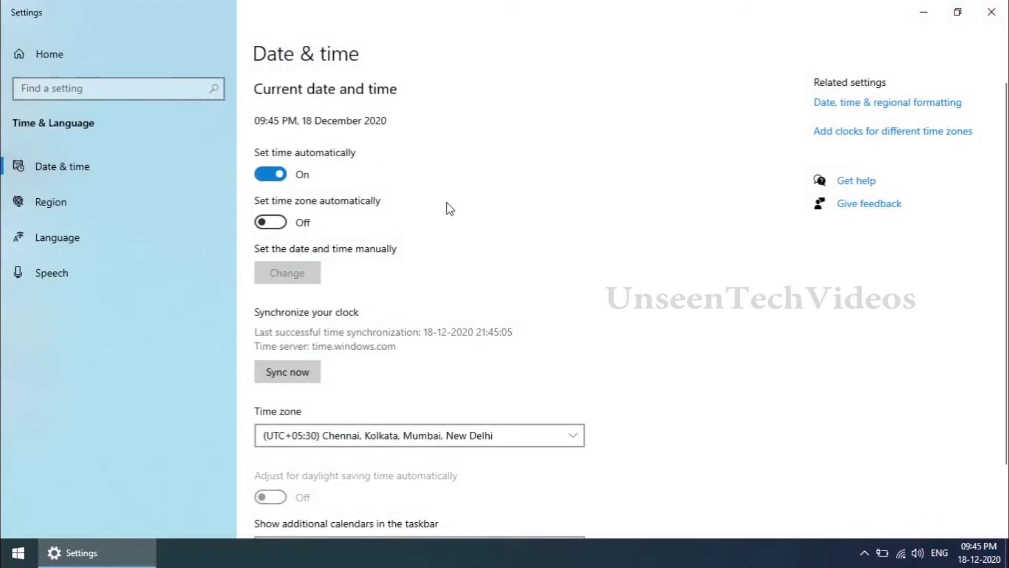
pyautogui.click(283, 377)
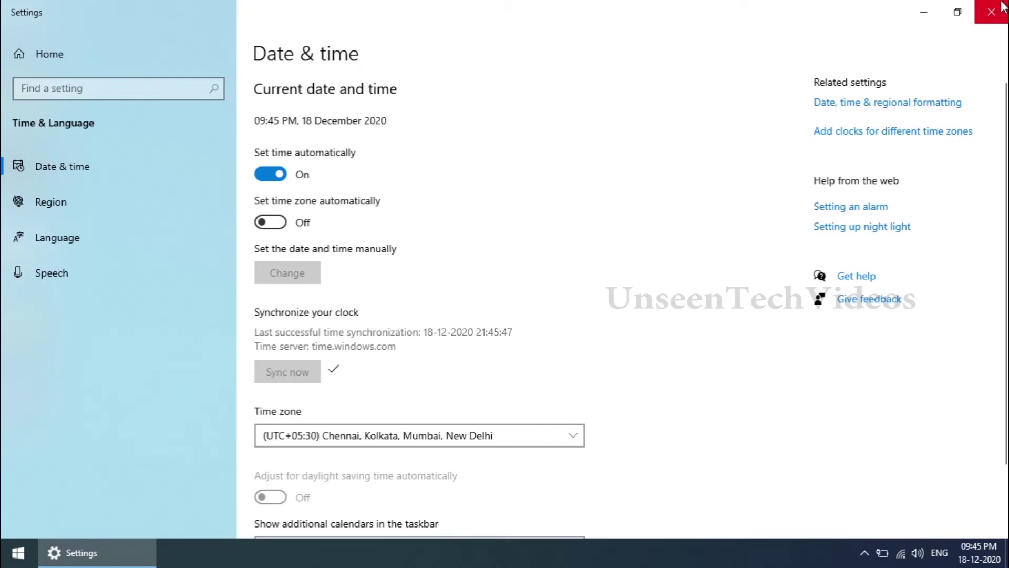
pyautogui.click(986, 11)
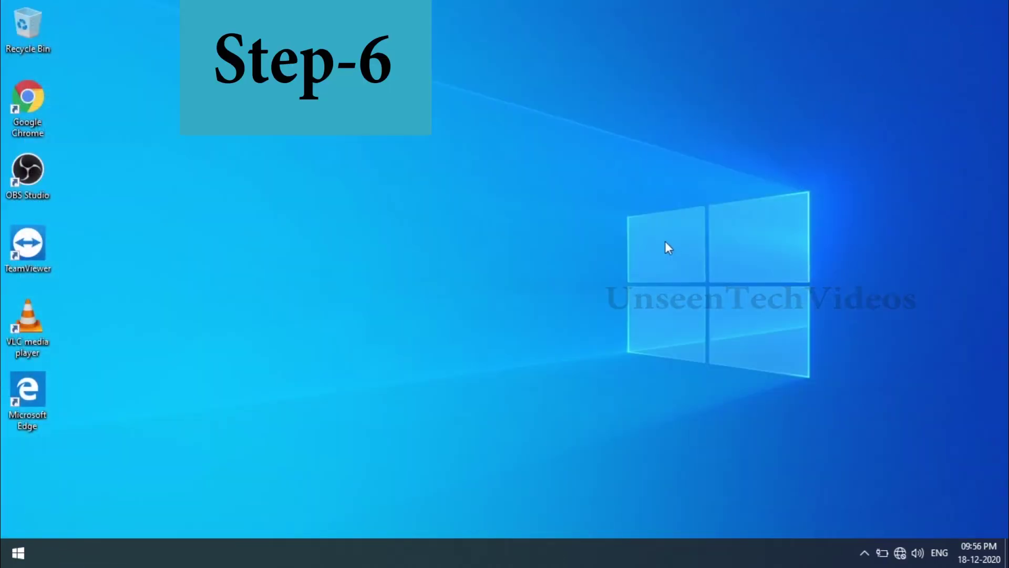
pyautogui.rightClick(664, 241)
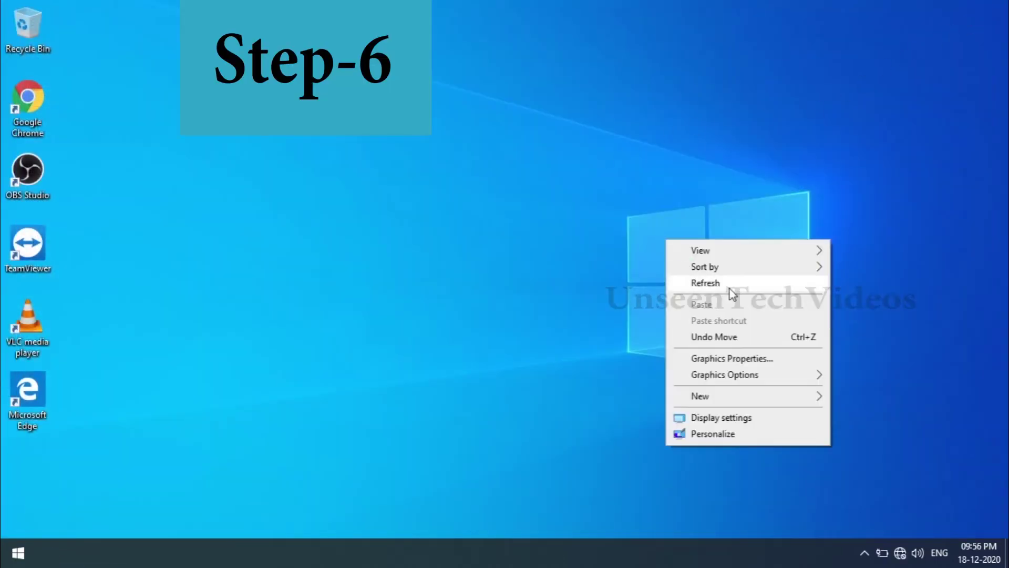
pyautogui.click(729, 289)
pyautogui.rightClick(483, 209)
pyautogui.click(554, 259)
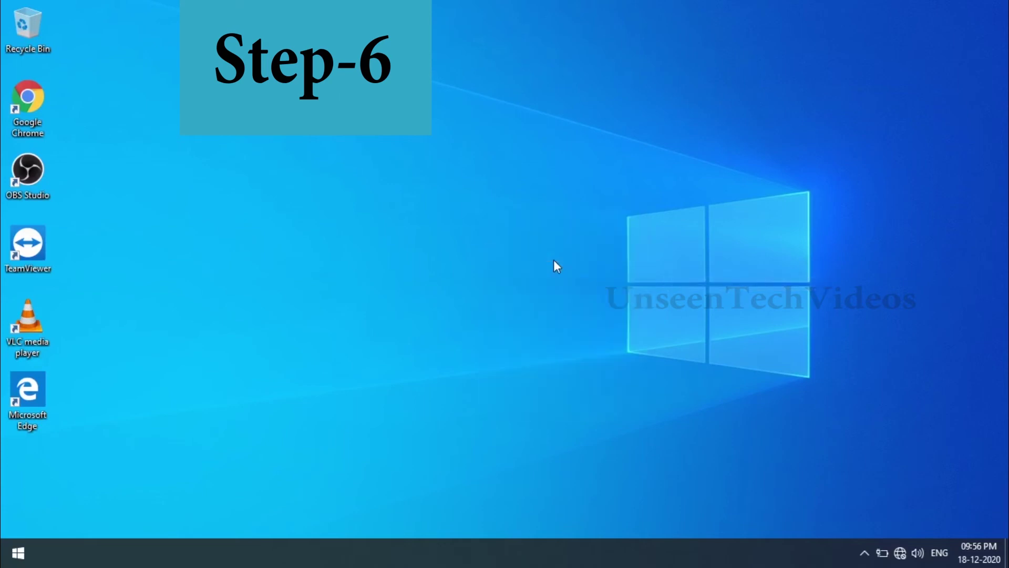
# Find and open Control Panel and go to Windows Defender Firewall
pyautogui.click(13, 554)
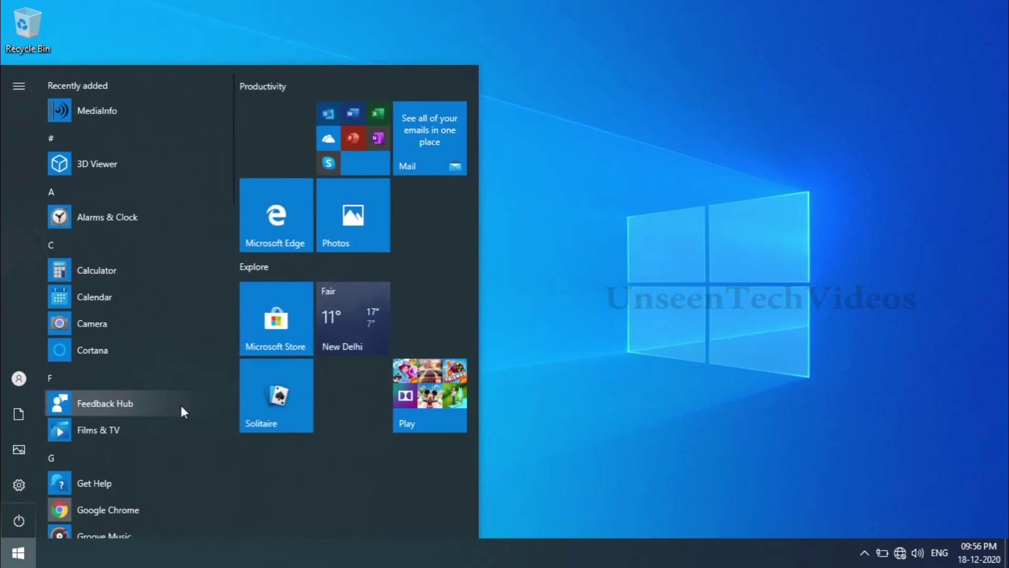
pyautogui.write('control')
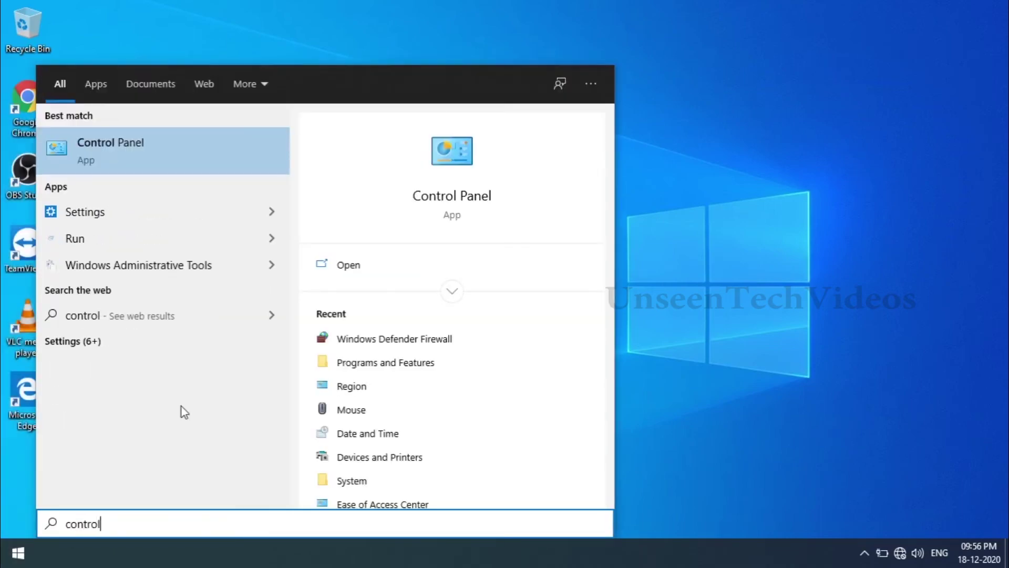
pyautogui.write(' panel')
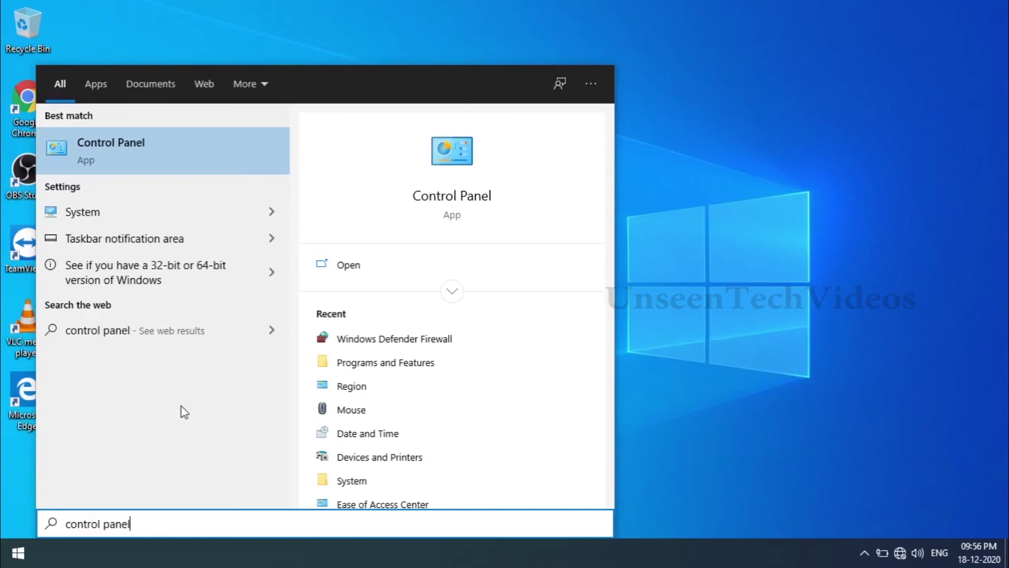
pyautogui.click(101, 142)
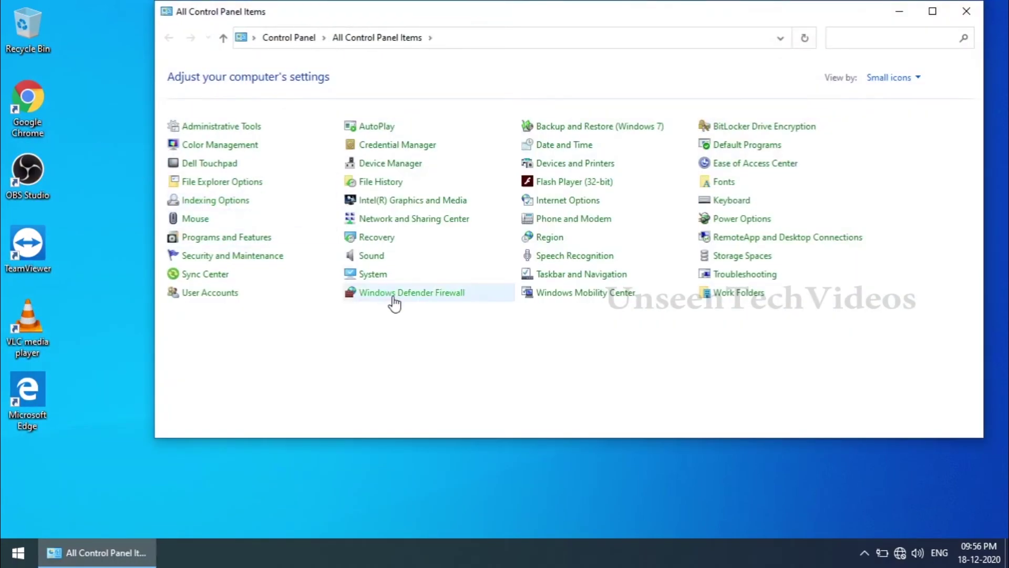
pyautogui.click(393, 297)
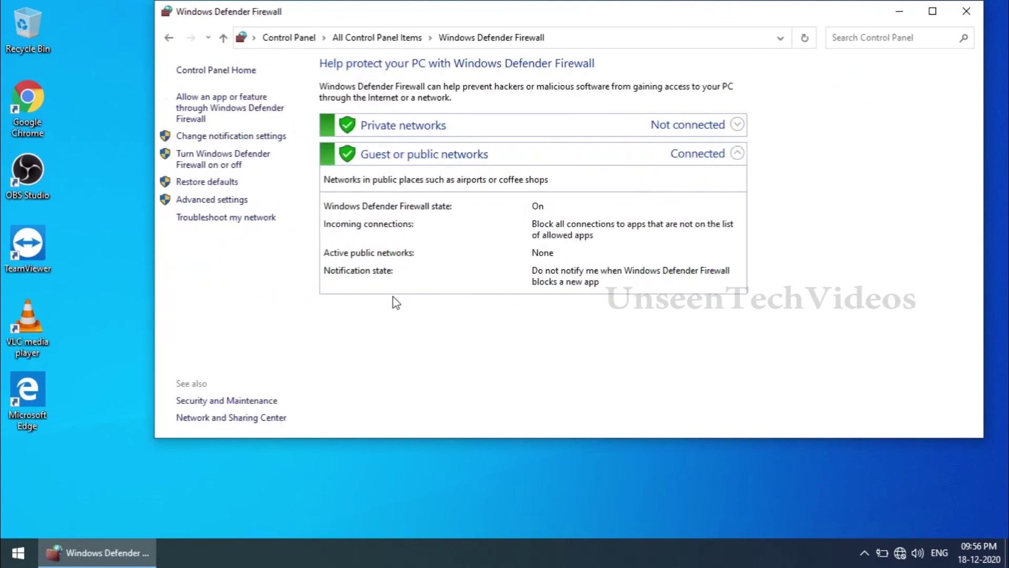
# Turn off Windows Defender Firewall for both private and public networks and save the settings
pyautogui.click(208, 163)
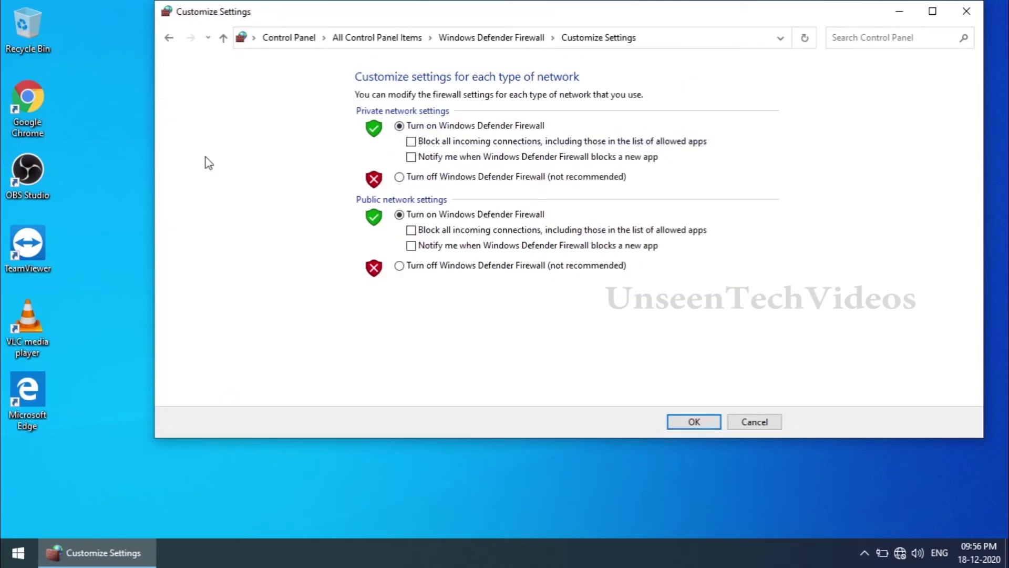
pyautogui.click(432, 177)
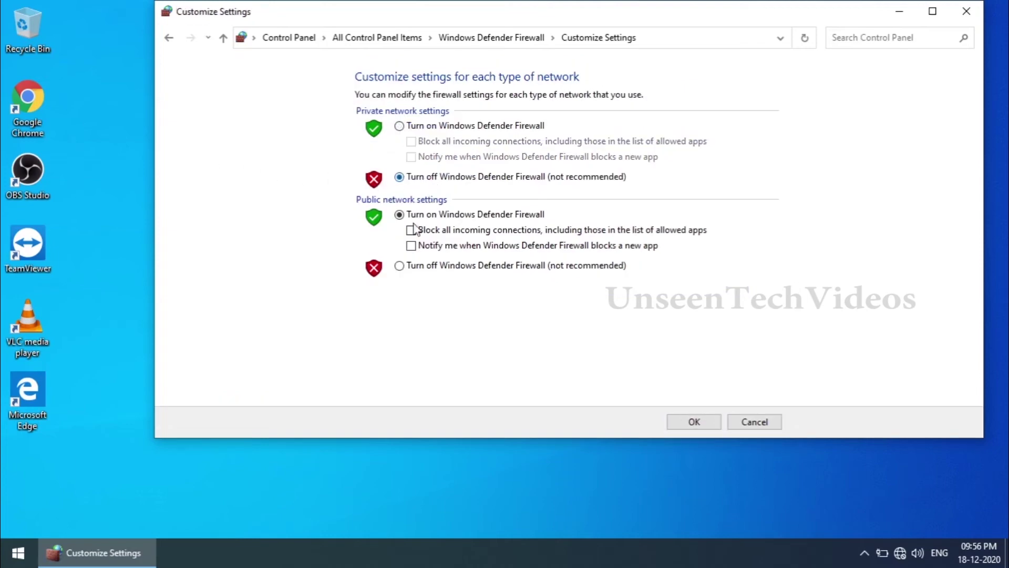
pyautogui.click(400, 266)
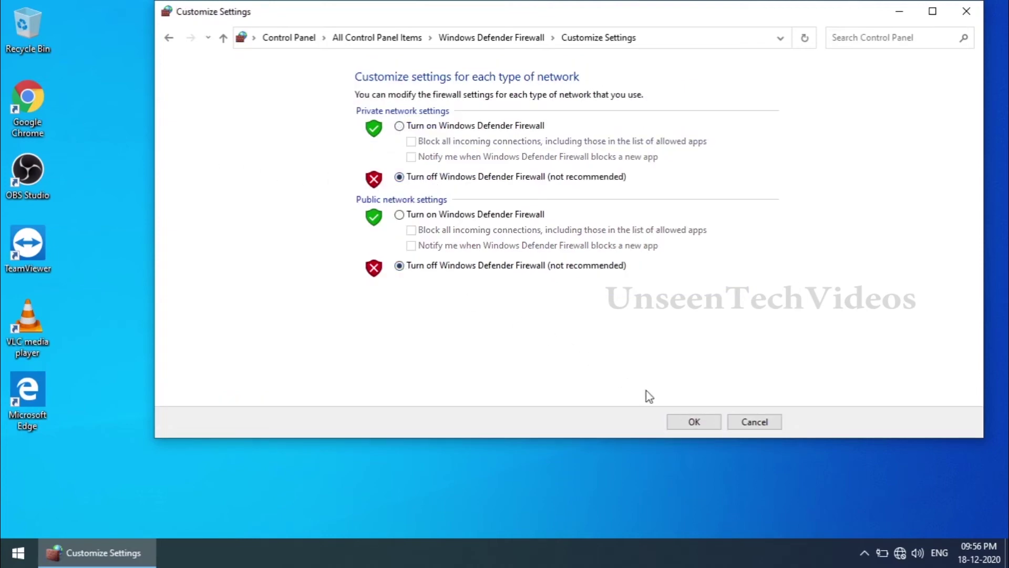
pyautogui.click(692, 424)
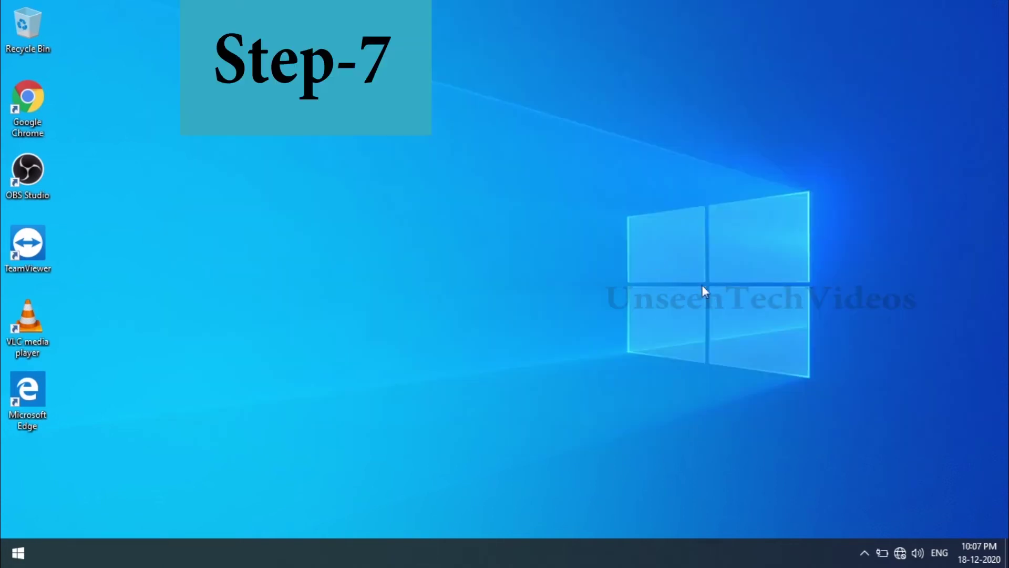
# Open the Windows Security dashboard and bring up the management page for Virus & threat protection settings
pyautogui.rightClick(651, 258)
pyautogui.click(705, 295)
pyautogui.click(866, 547)
pyautogui.rightClick(835, 524)
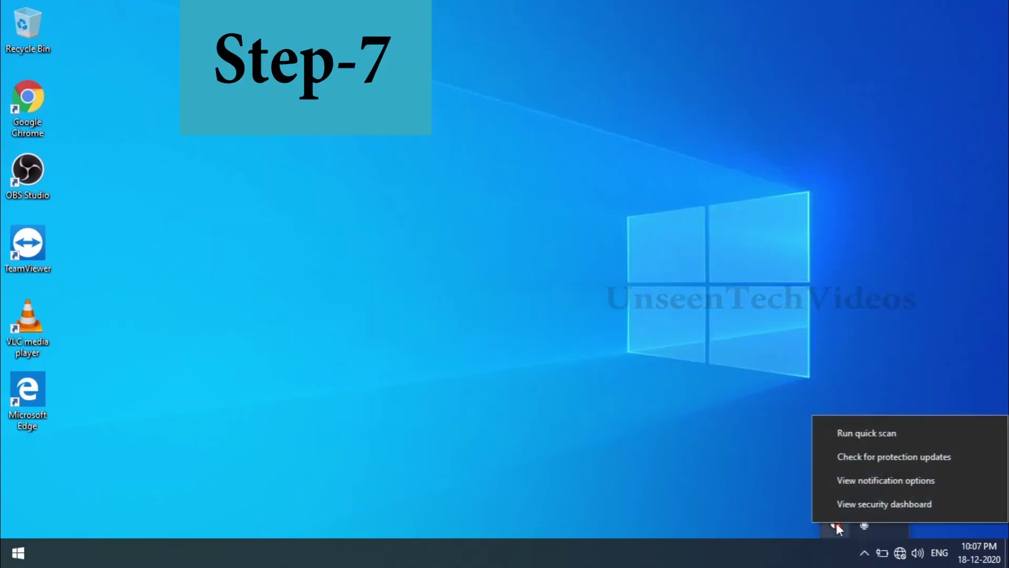
pyautogui.click(843, 504)
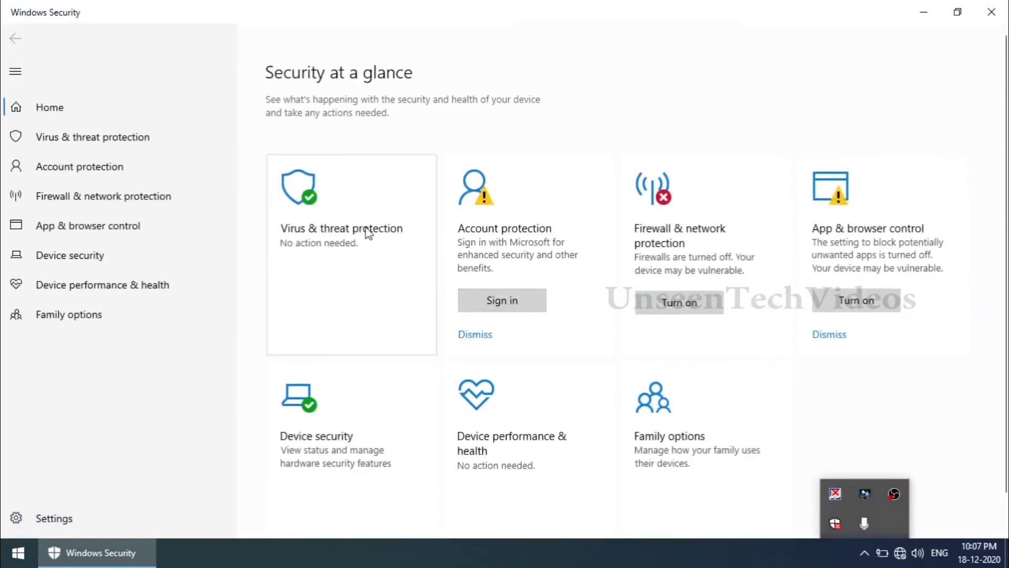
pyautogui.click(368, 233)
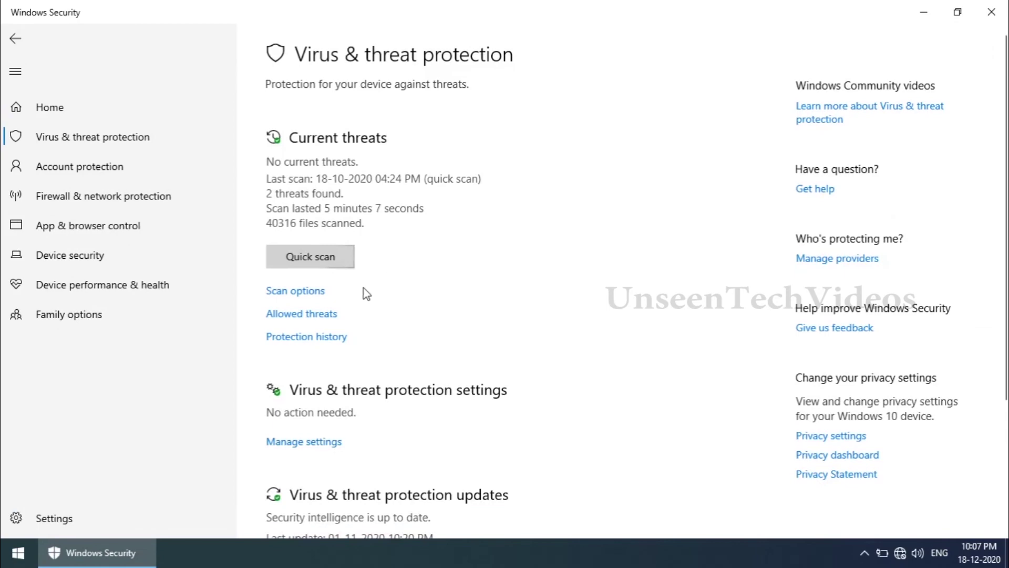
pyautogui.click(318, 443)
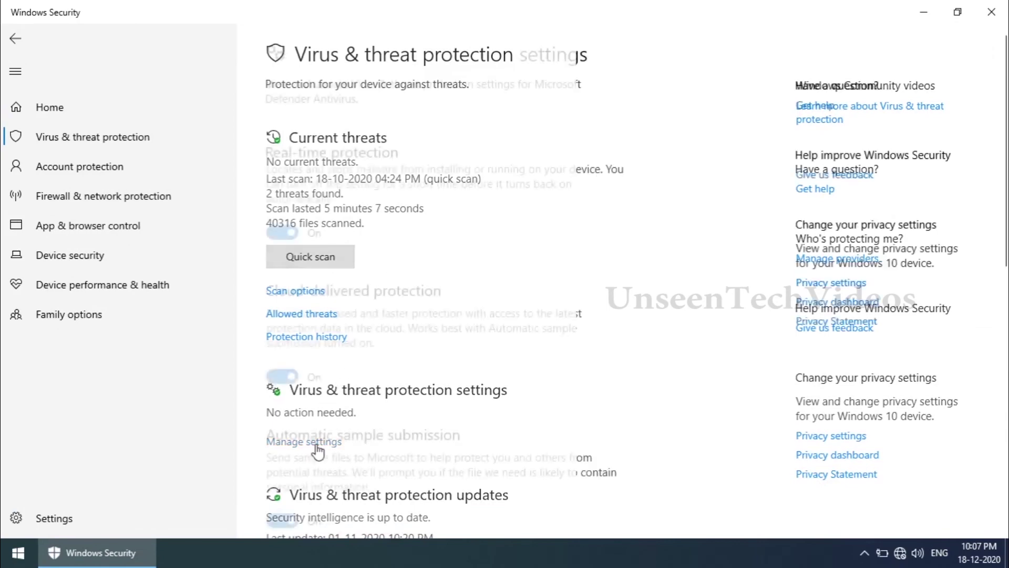
# Turn off real-time protection, cloud-delivered protection, automatic sample submission and Tamper Protection, and close Windows Security
pyautogui.click(292, 235)
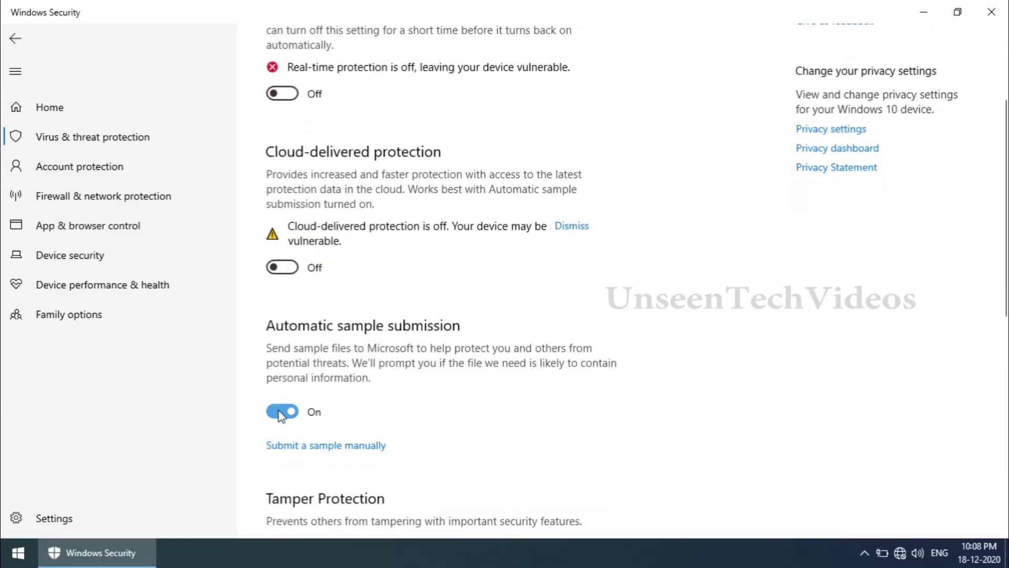
pyautogui.click(284, 411)
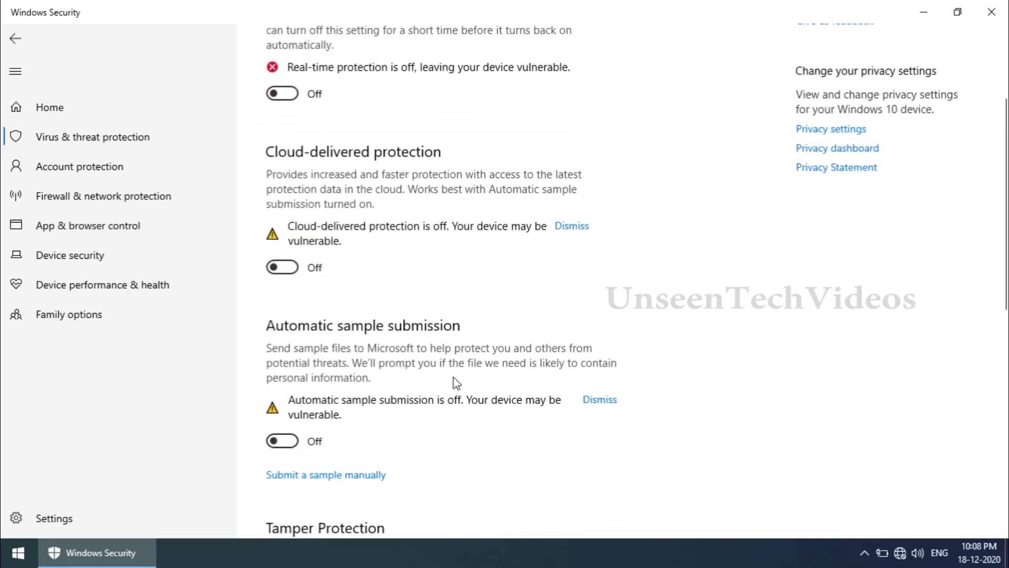
pyautogui.scroll(-4, 455, 384)
pyautogui.click(291, 358)
pyautogui.scroll(-4, 579, 363)
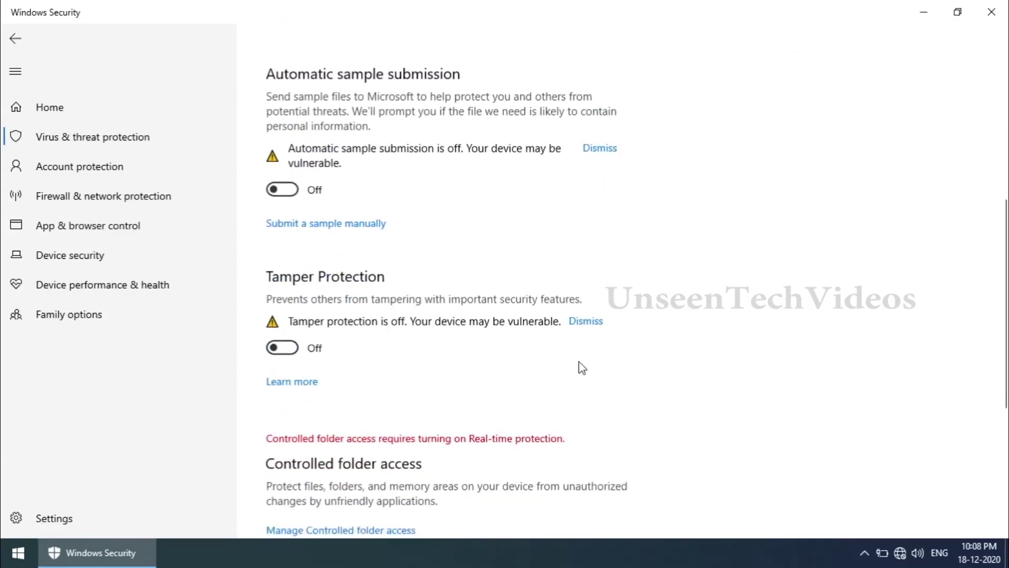
pyautogui.scroll(-3, 578, 368)
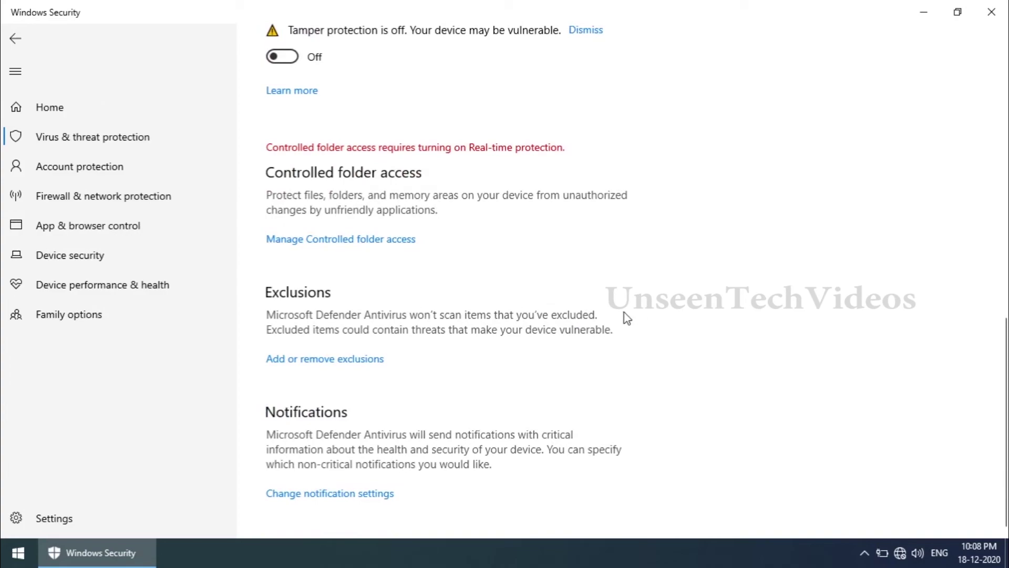
pyautogui.click(984, 18)
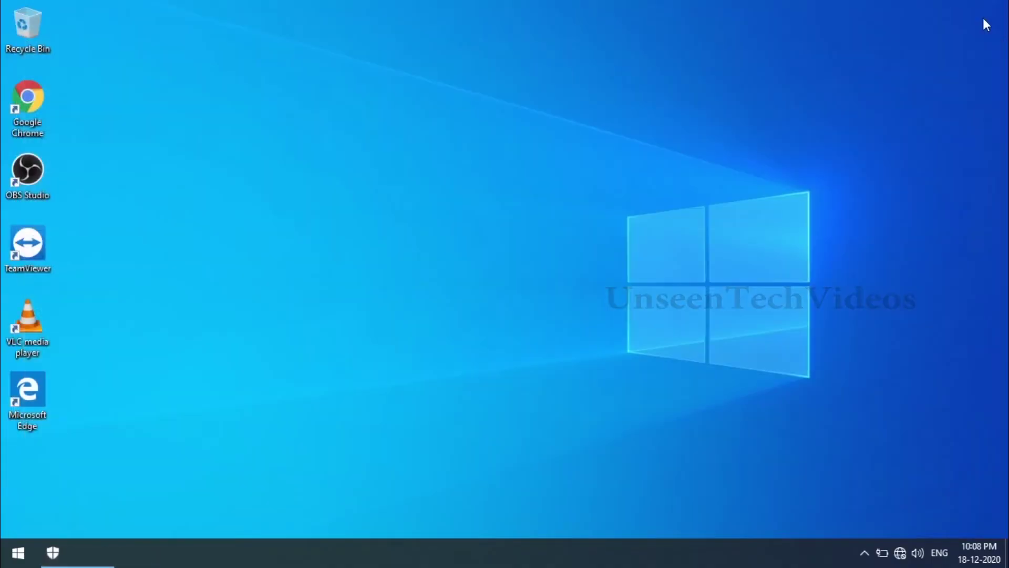
pyautogui.rightClick(566, 179)
pyautogui.click(613, 222)
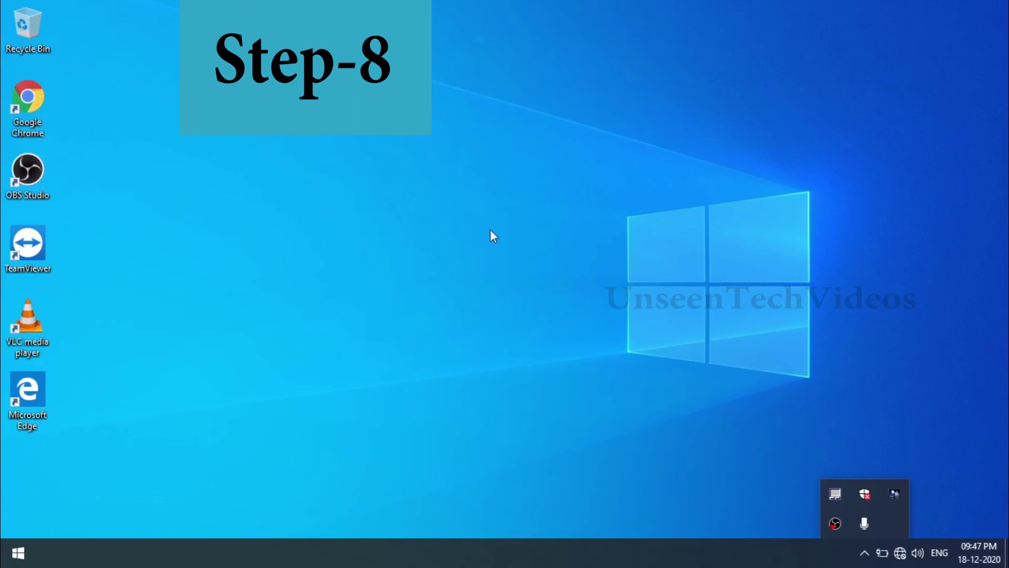
pyautogui.rightClick(482, 227)
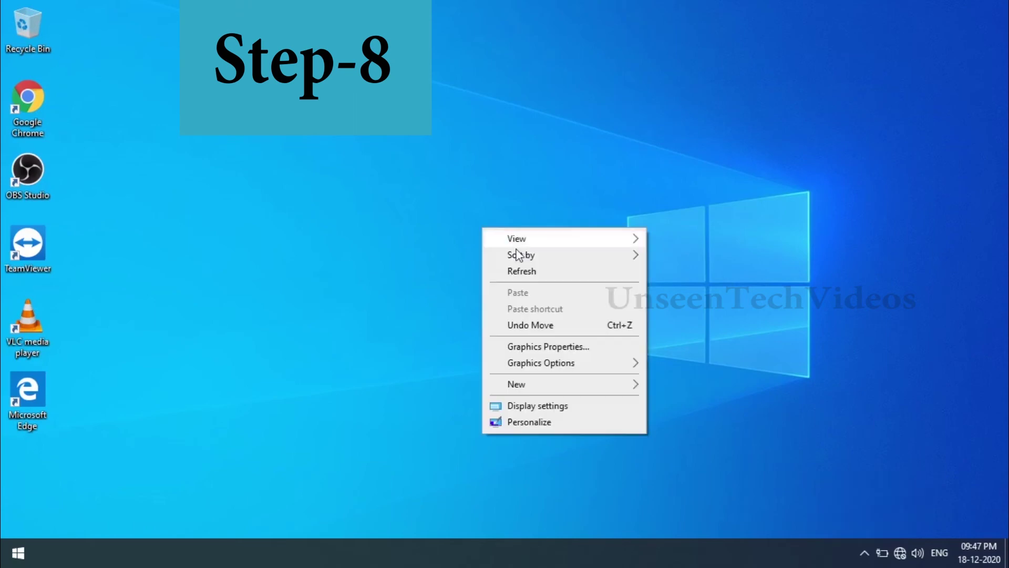
pyautogui.click(537, 267)
pyautogui.rightClick(400, 219)
pyautogui.click(465, 269)
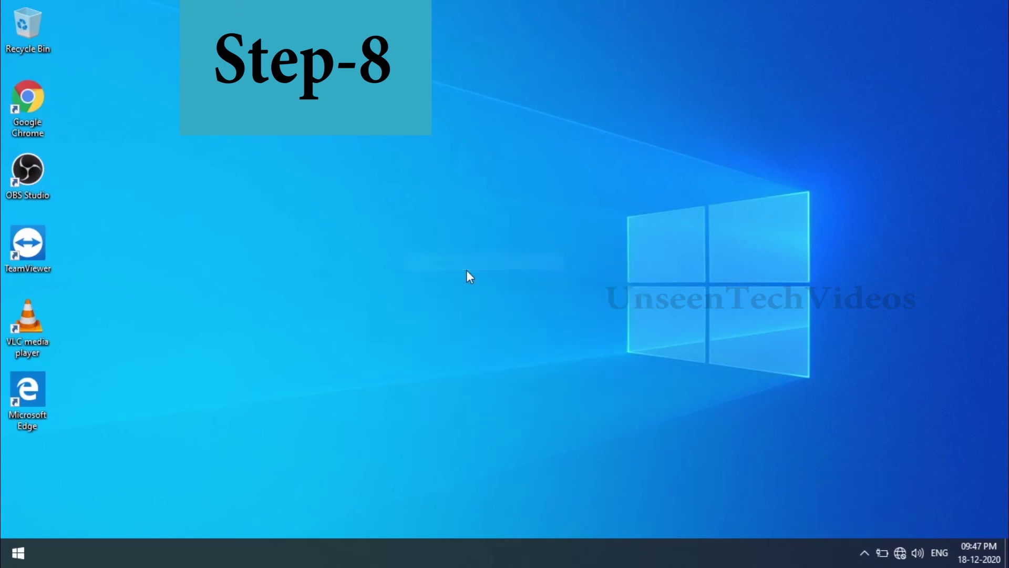
# Search for cmd and open Command Prompt as administrator
pyautogui.click(18, 552)
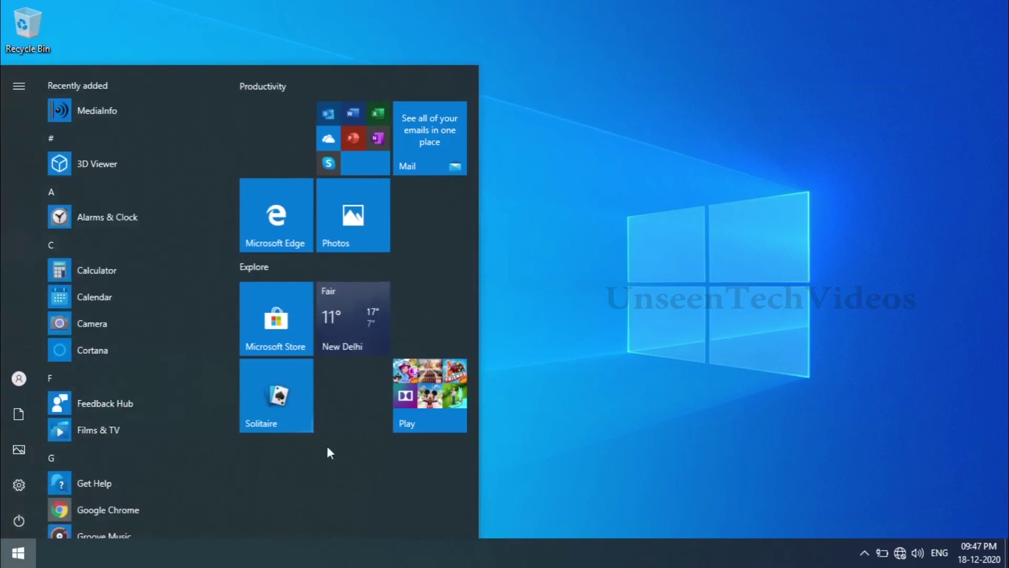
pyautogui.write('cmd')
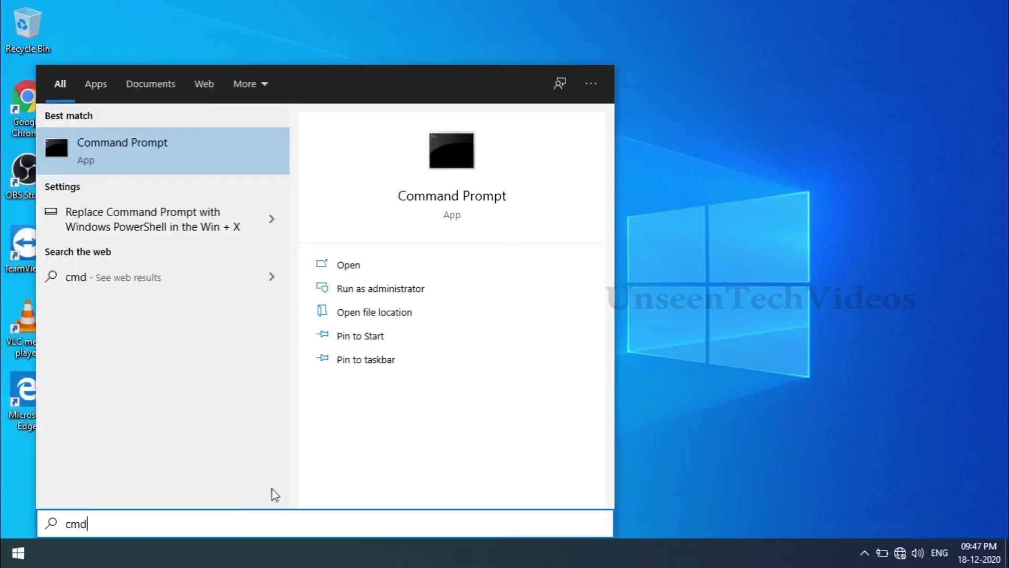
pyautogui.rightClick(109, 164)
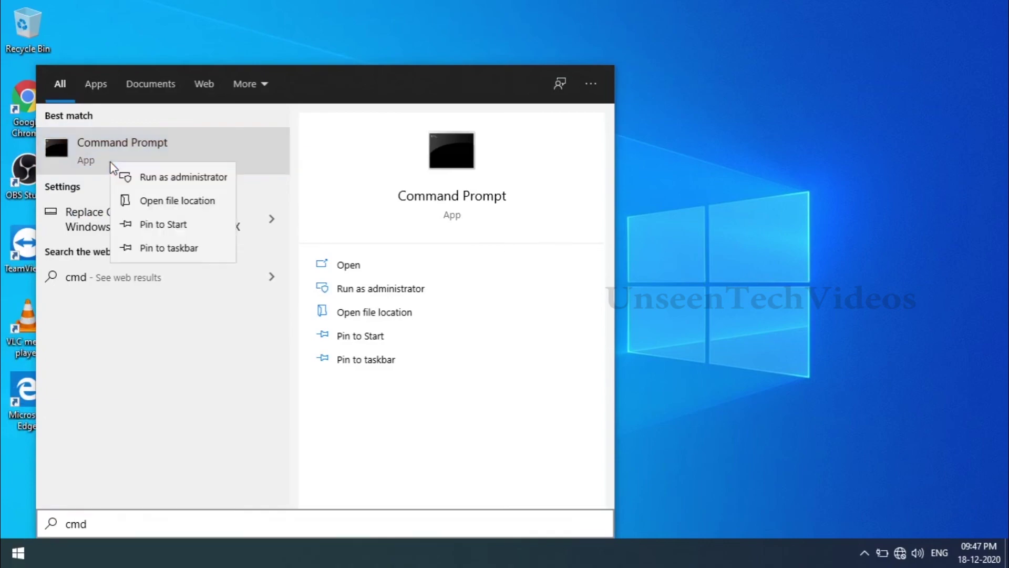
pyautogui.click(143, 187)
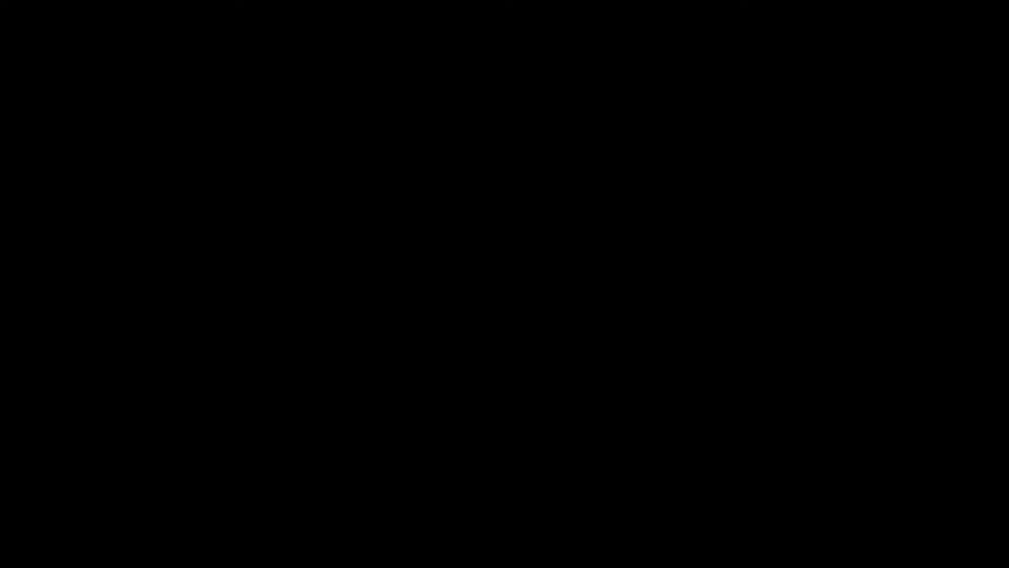
# Run netstat -ab in the administrator Command Prompt to list the listening ports and the programs using them
pyautogui.click(700, 153)
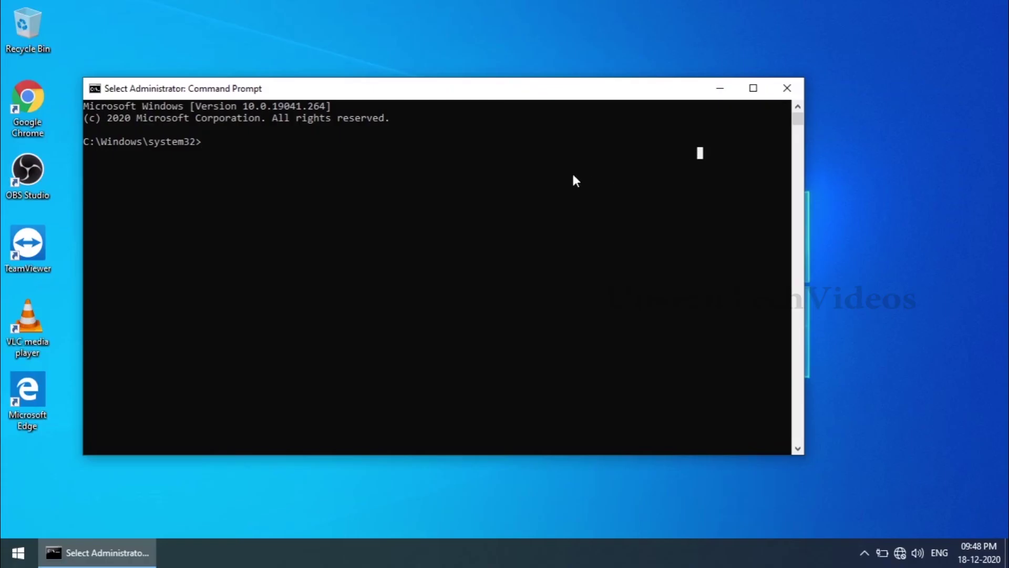
pyautogui.click(571, 175)
pyautogui.rightClick(572, 174)
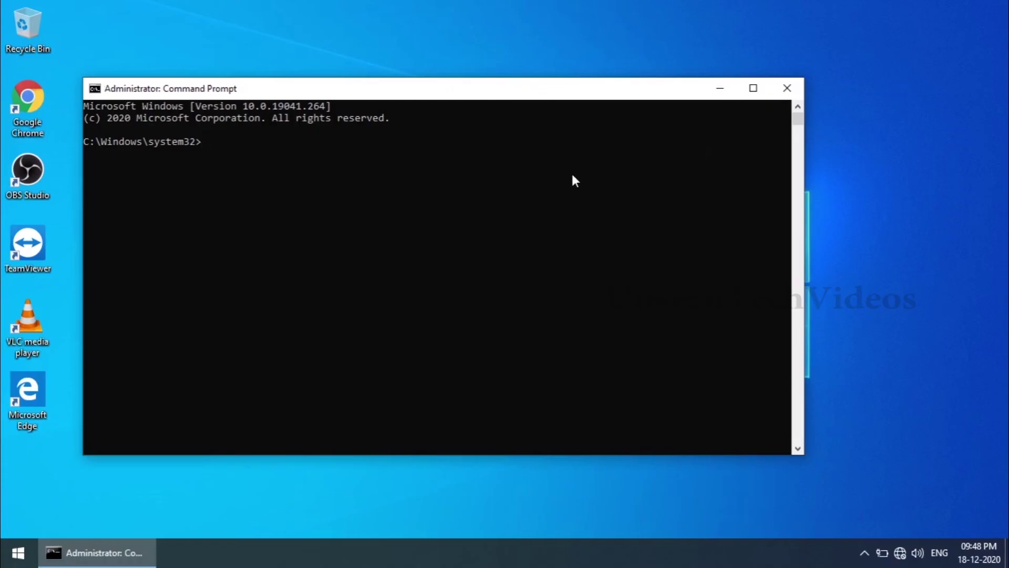
pyautogui.write('netstat -ab')
pyautogui.press('Return')
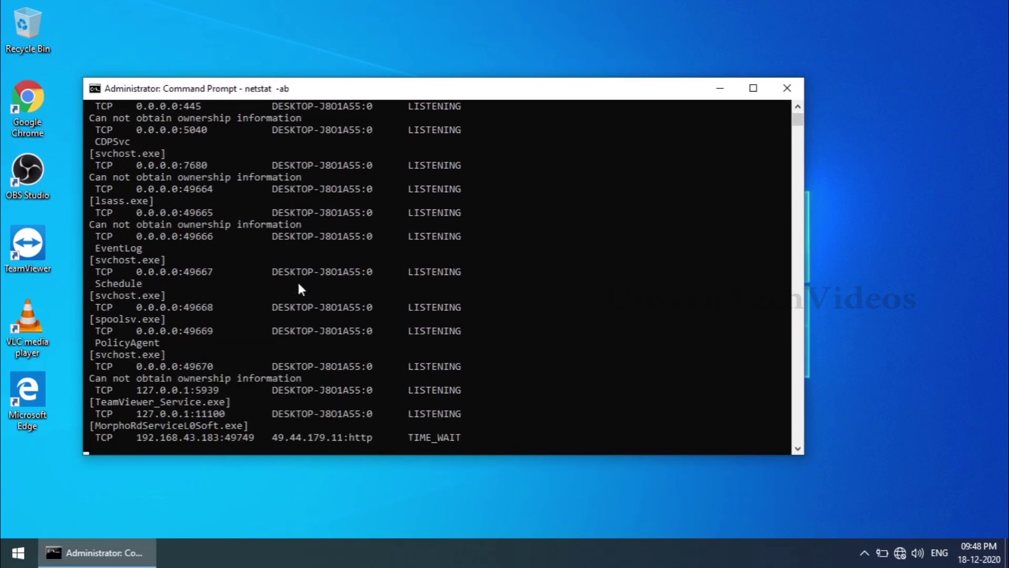
# Look through the netstat output for the MorphoRdServiceL0Soft.exe entry, highlight its name and check the port it listens on
pyautogui.scroll(5, 298, 284)
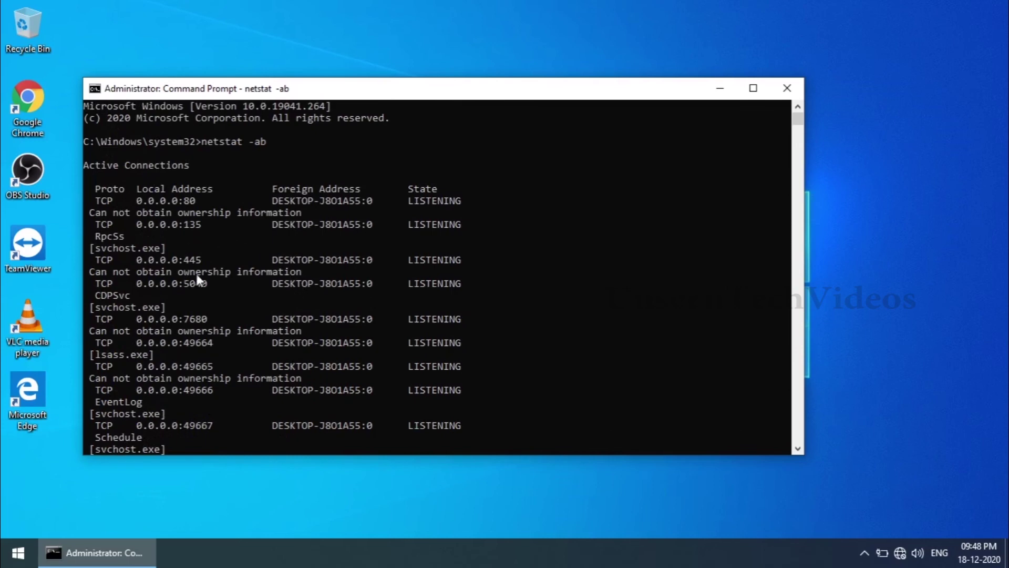
pyautogui.scroll(-5, 226, 284)
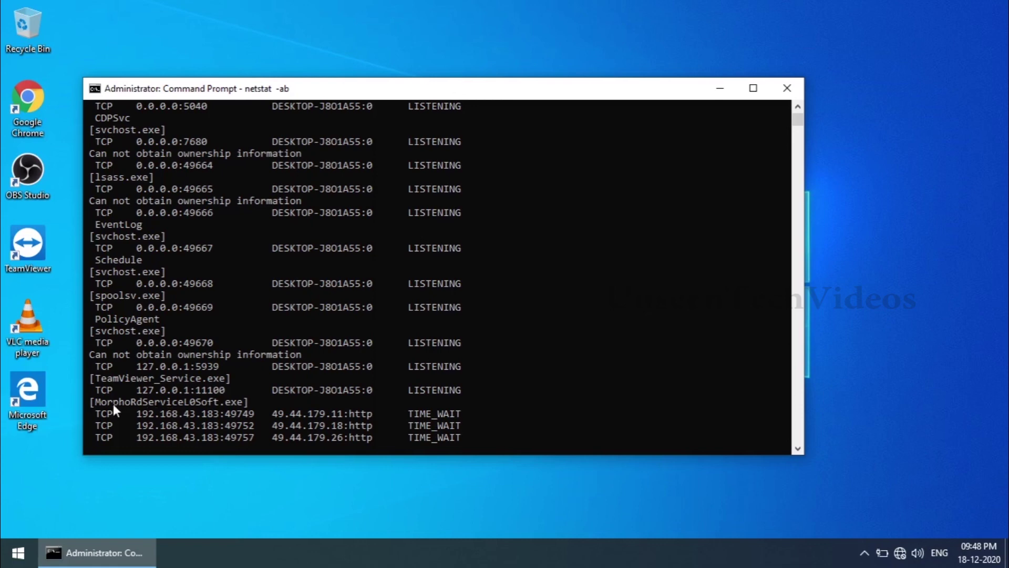
pyautogui.moveTo(95, 401); pyautogui.dragTo(244, 408)
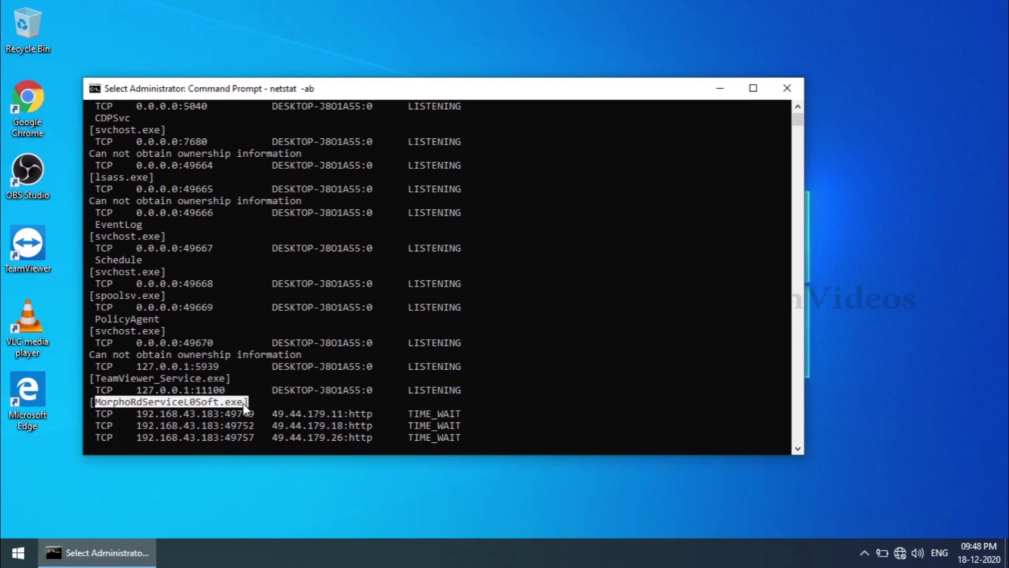
pyautogui.scroll(-1, 575, 323)
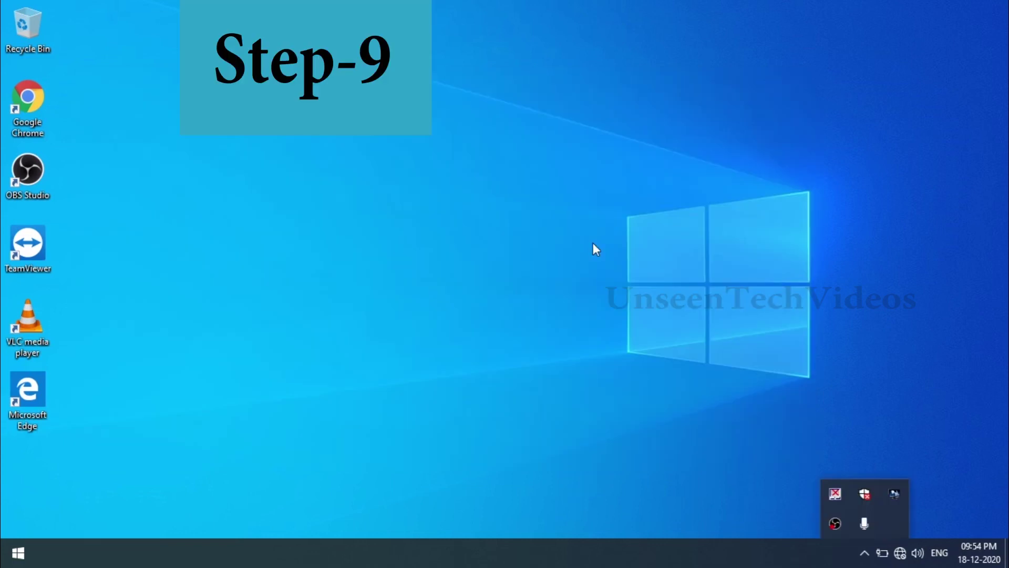
pyautogui.rightClick(341, 191)
pyautogui.click(388, 237)
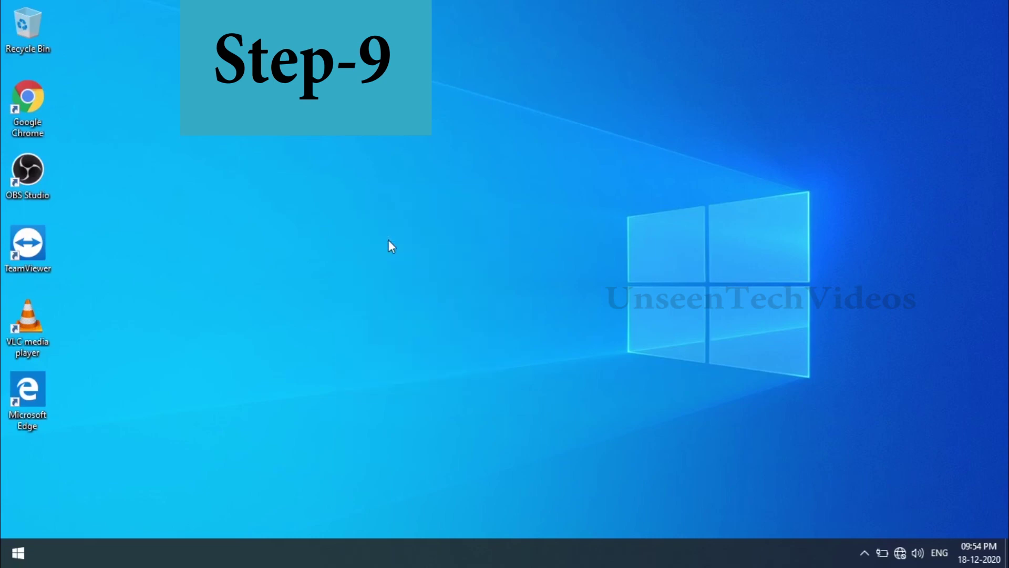
pyautogui.rightClick(389, 240)
pyautogui.click(420, 282)
# Switch to Google Chrome and open the experiments page at chrome://flags
pyautogui.doubleClick(38, 121)
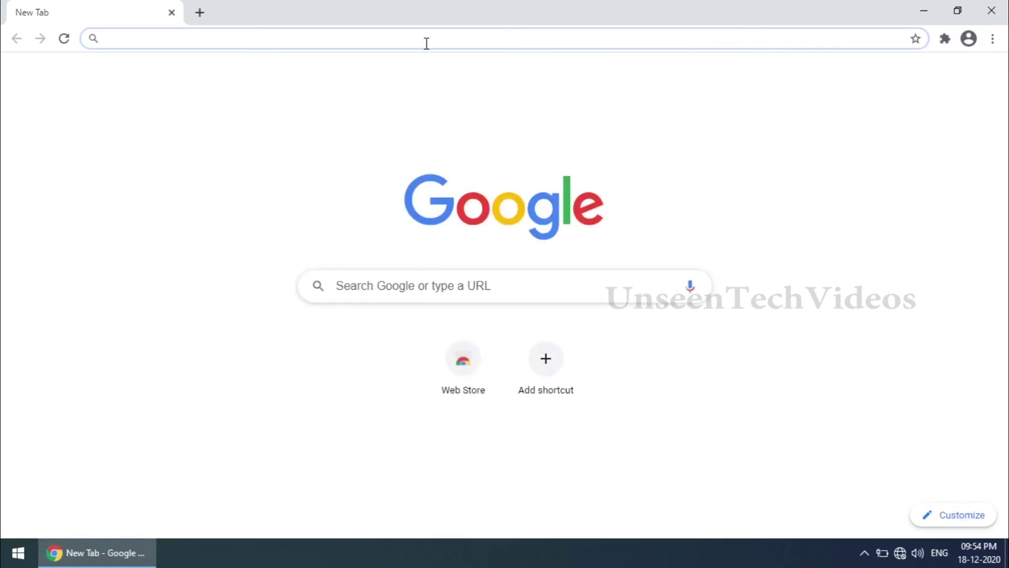
pyautogui.write('chrome')
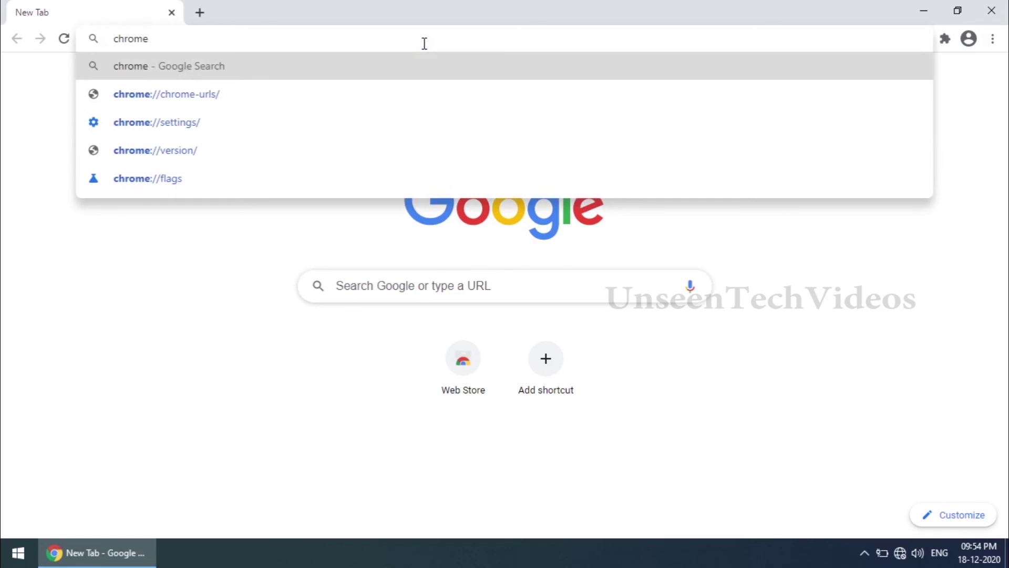
pyautogui.write('://')
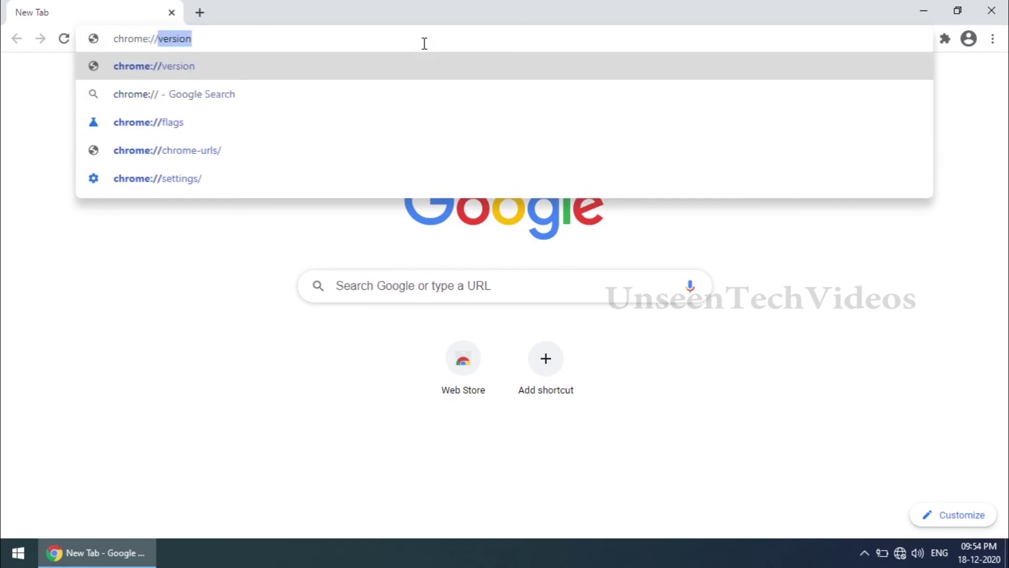
pyautogui.write('fla')
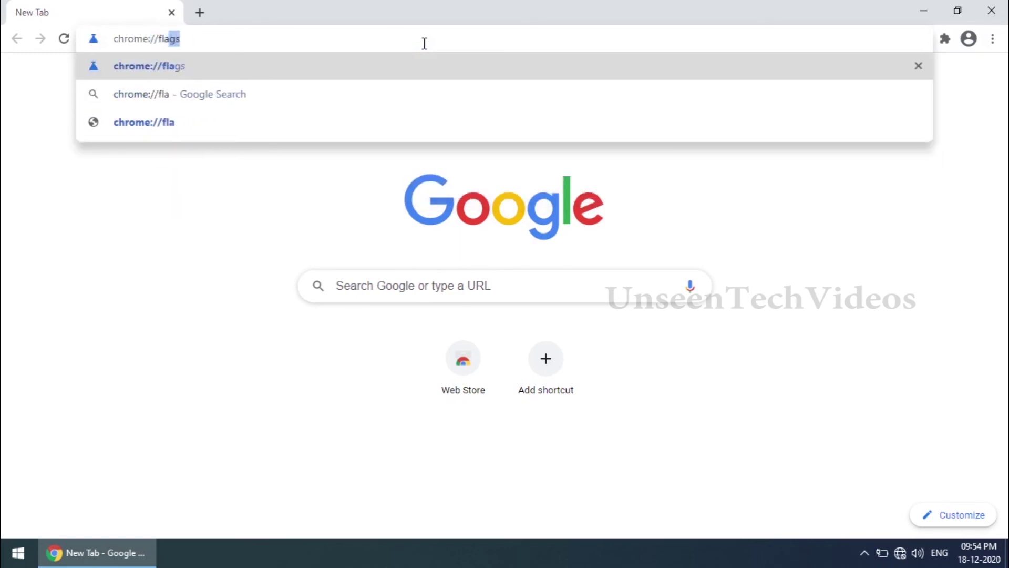
pyautogui.write('gs')
pyautogui.press('Return')
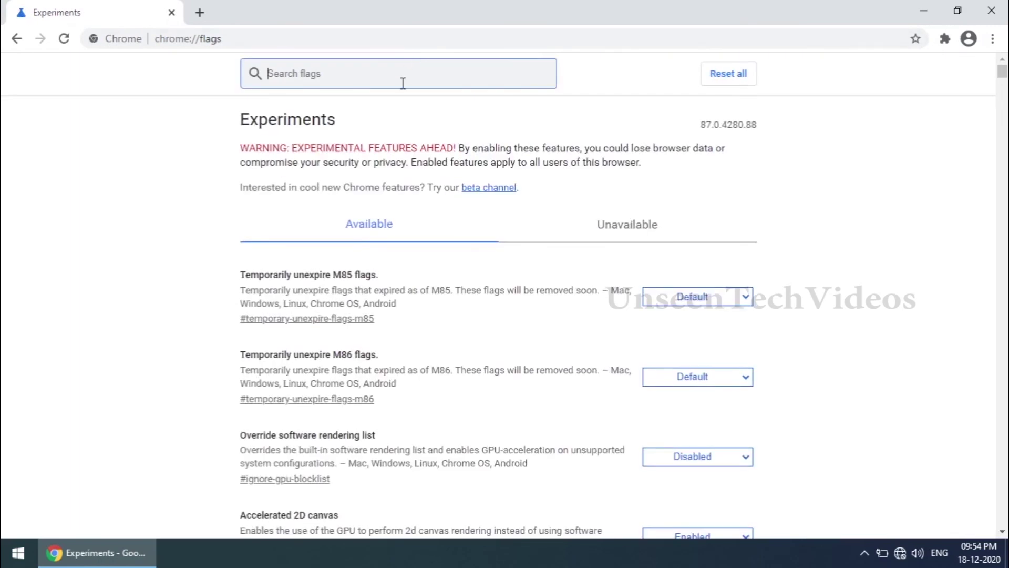
# Search the flags for localhost, set "Allow invalid certificates for resources loaded from localhost" to Enabled and relaunch the browser
pyautogui.write('local')
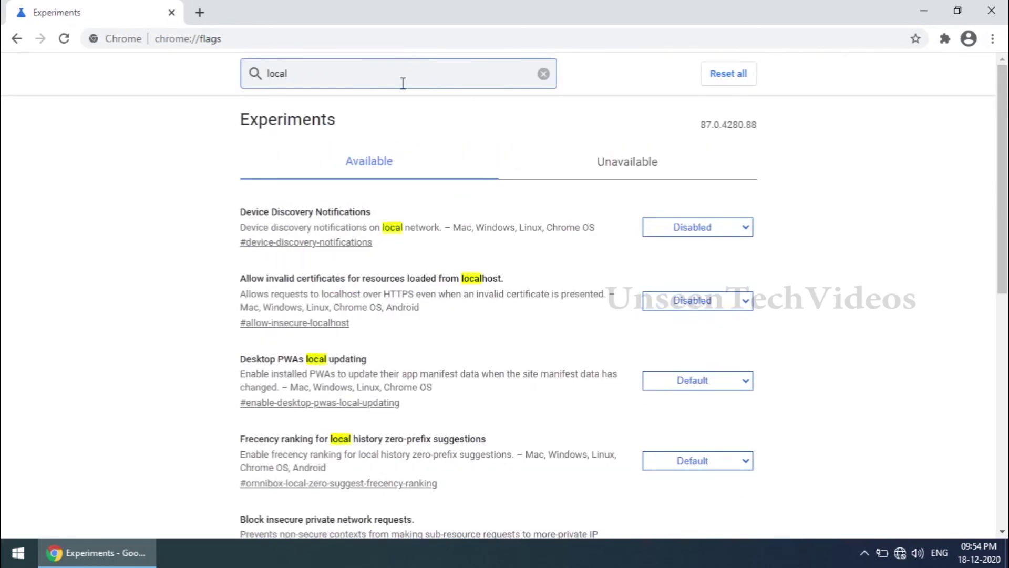
pyautogui.write('host')
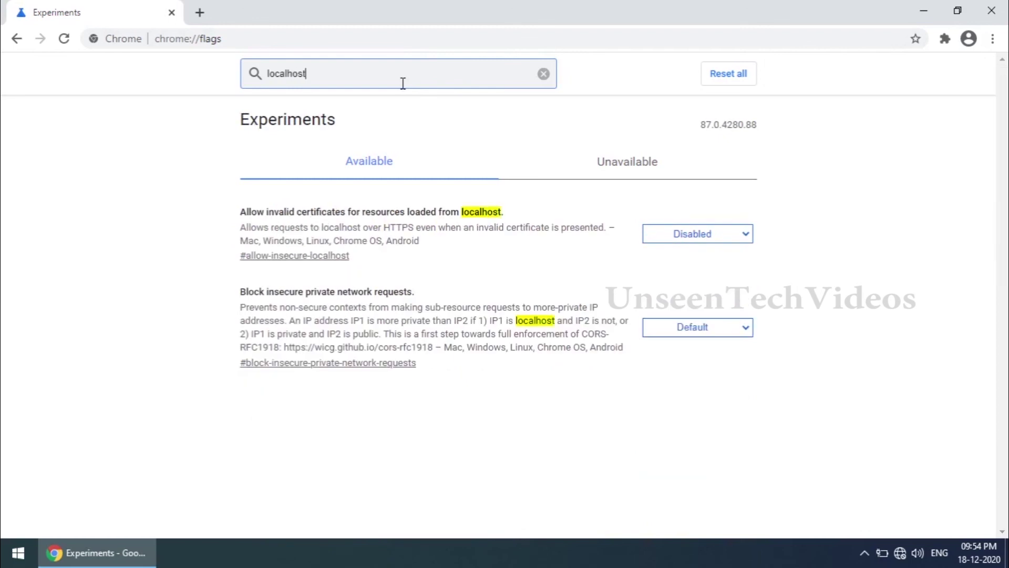
pyautogui.click(674, 236)
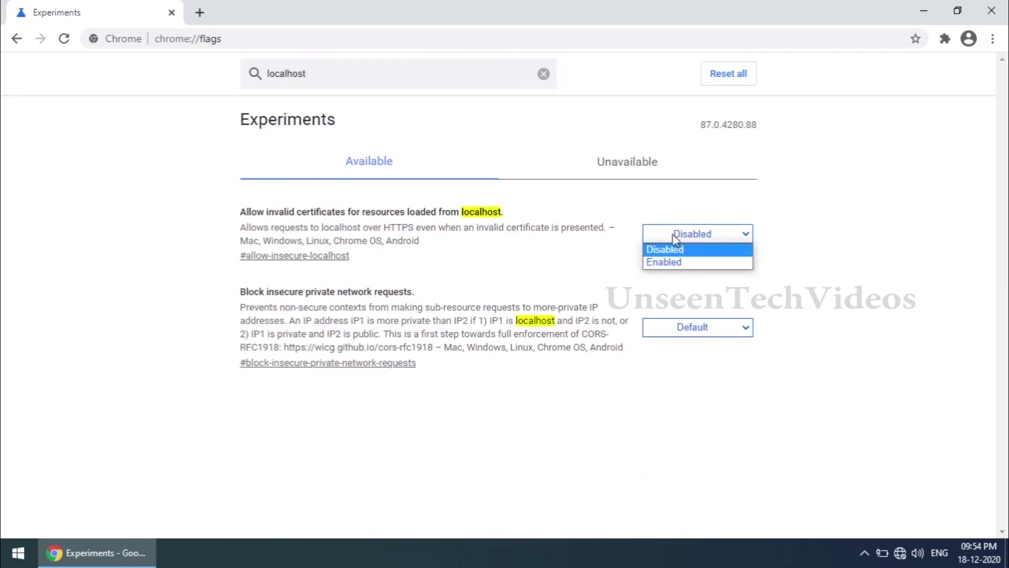
pyautogui.click(677, 262)
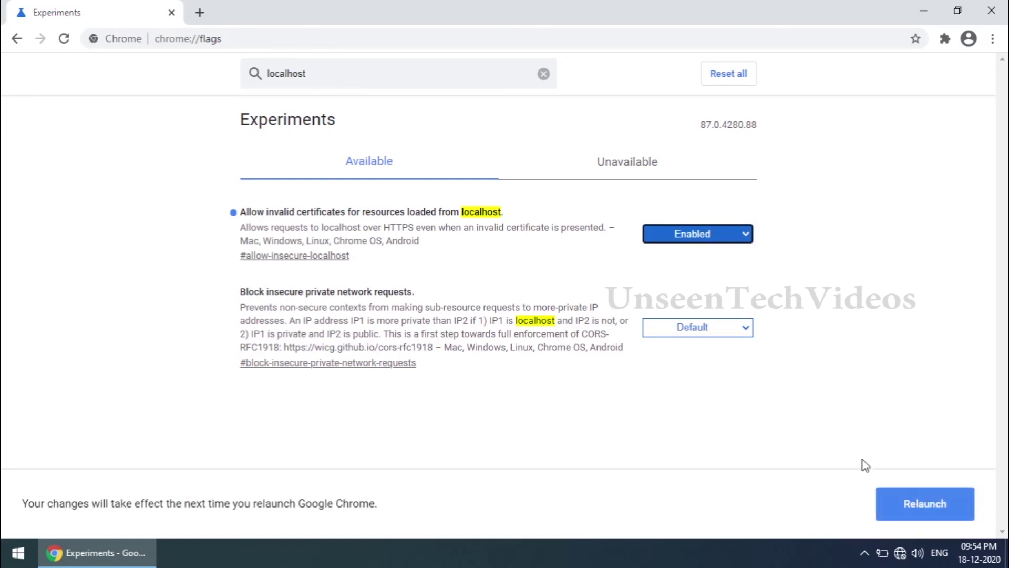
pyautogui.click(913, 503)
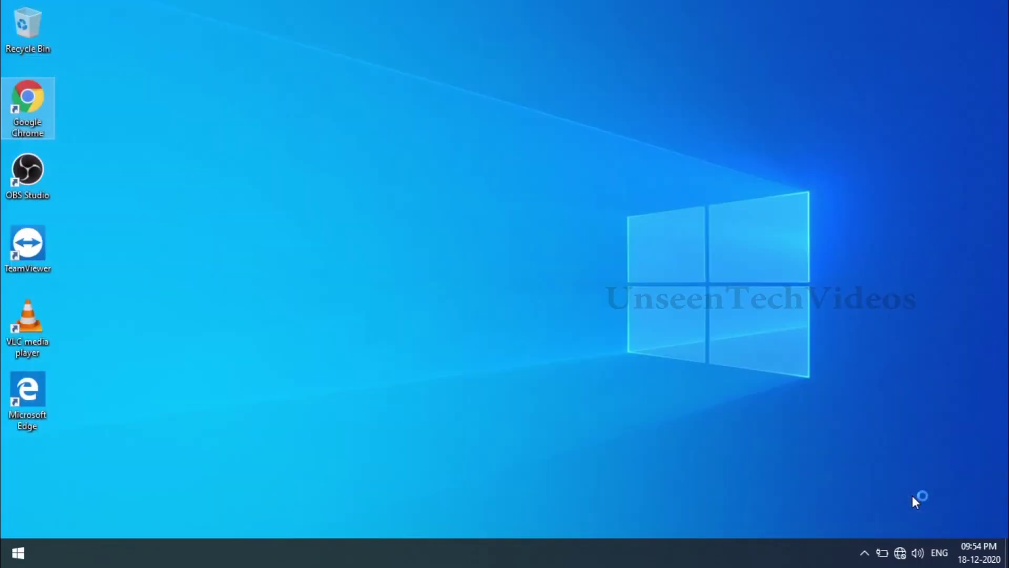